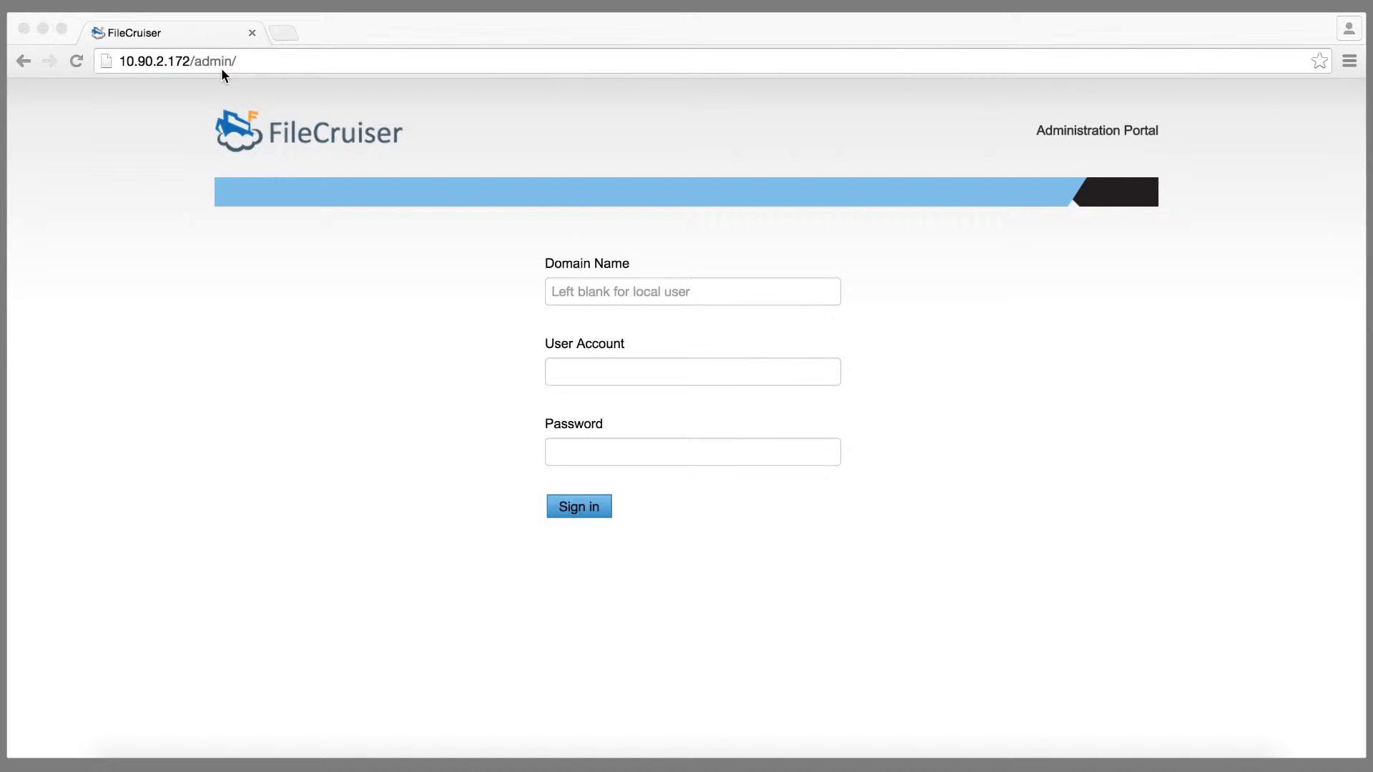
Step: Sign in to the portal as 'administrator' with the account password
click(605, 373)
text(admin)
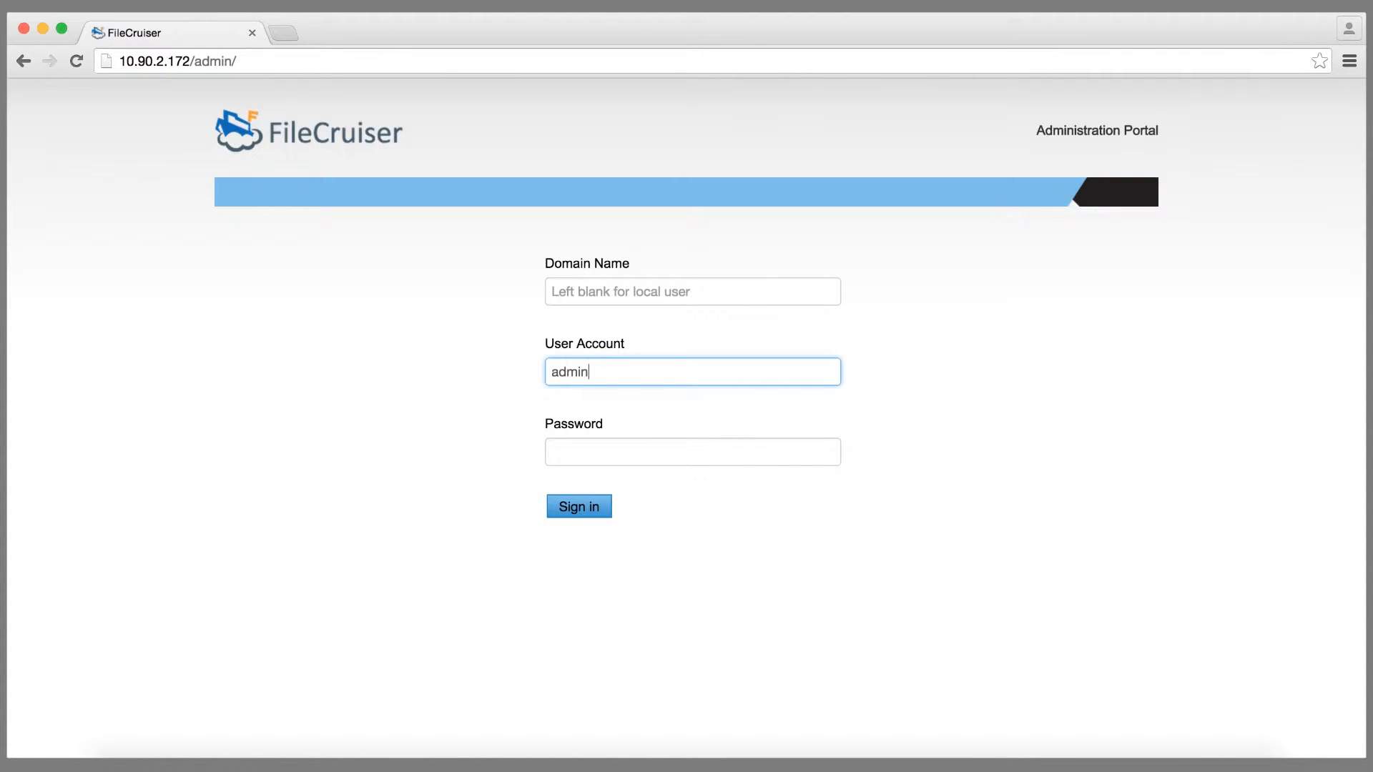
text(istrator)
click(651, 455)
text(••••••••)
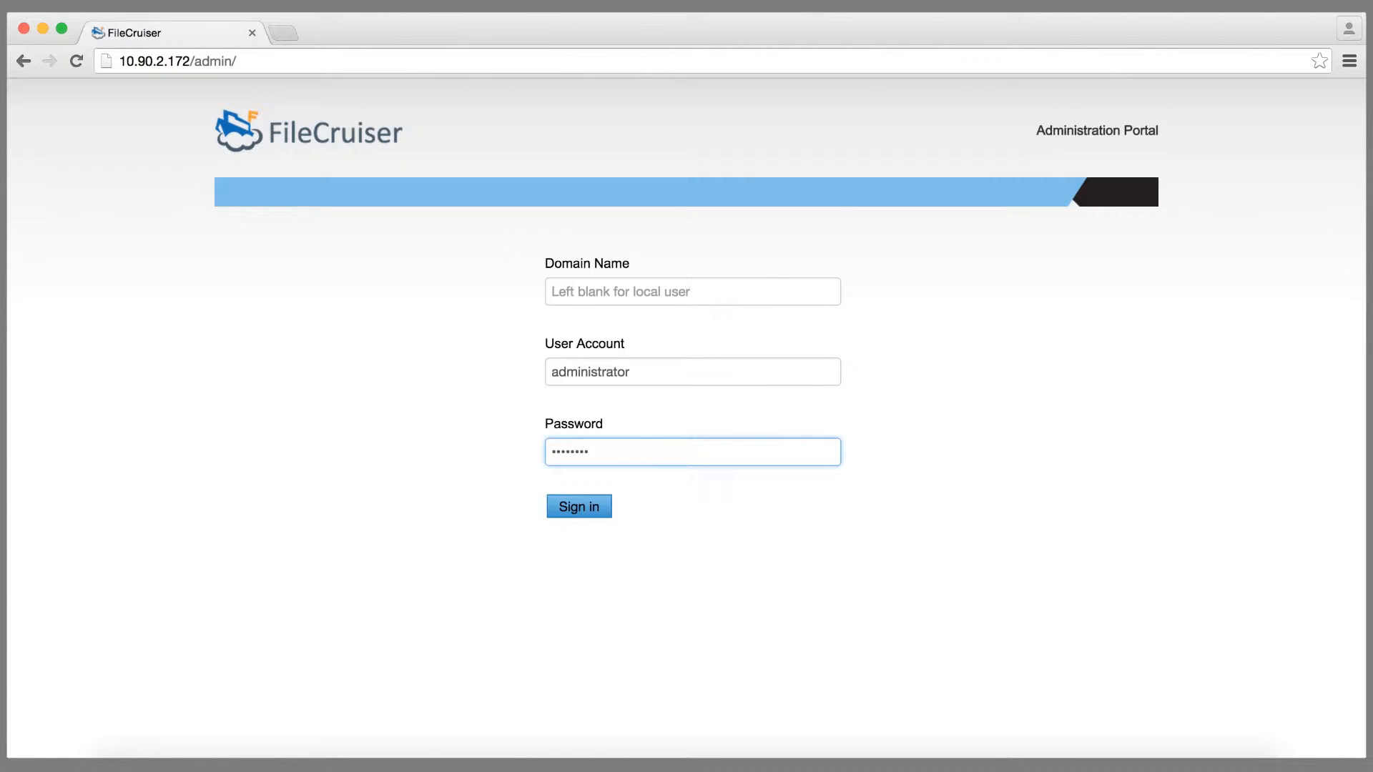
click(598, 512)
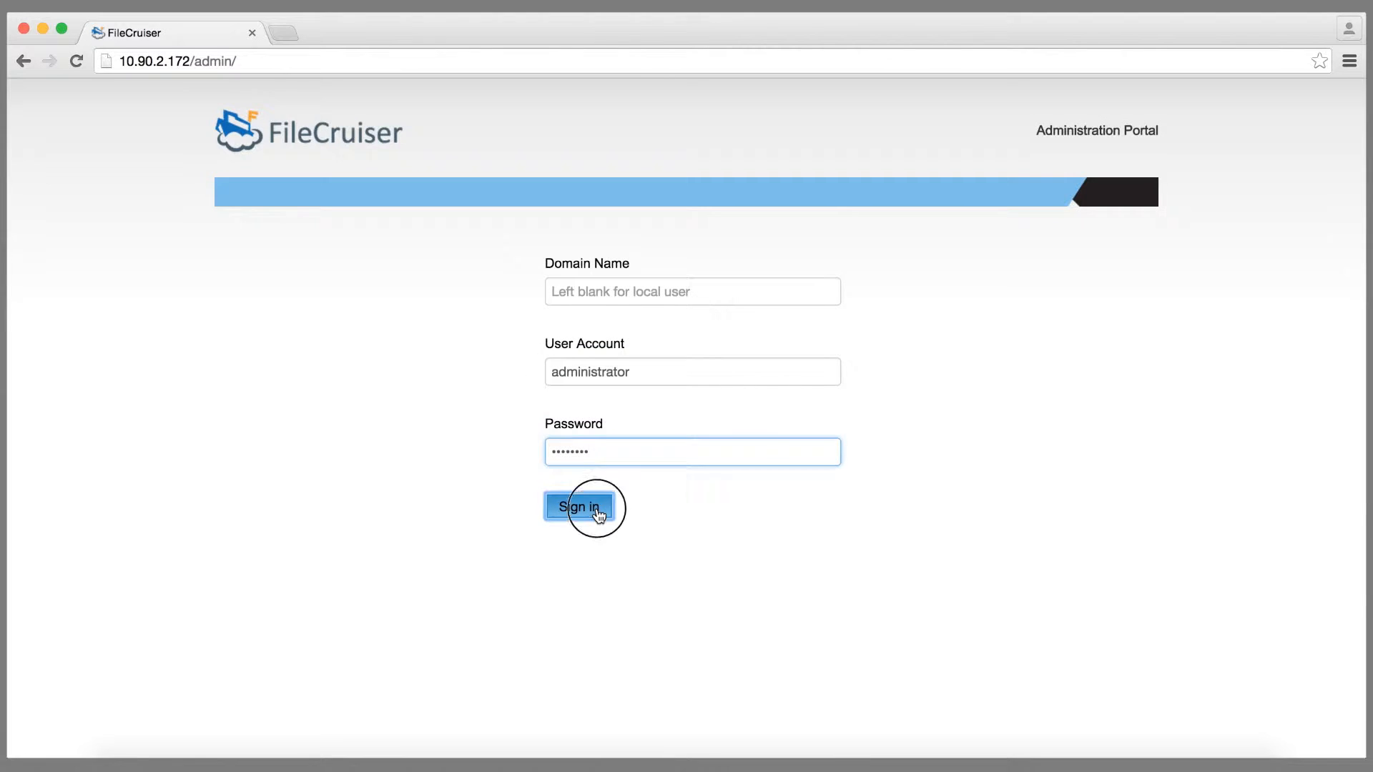
Step: Set the time zone to Asia/Taipei with NTP server 10.90.0.93 and save it
click(591, 502)
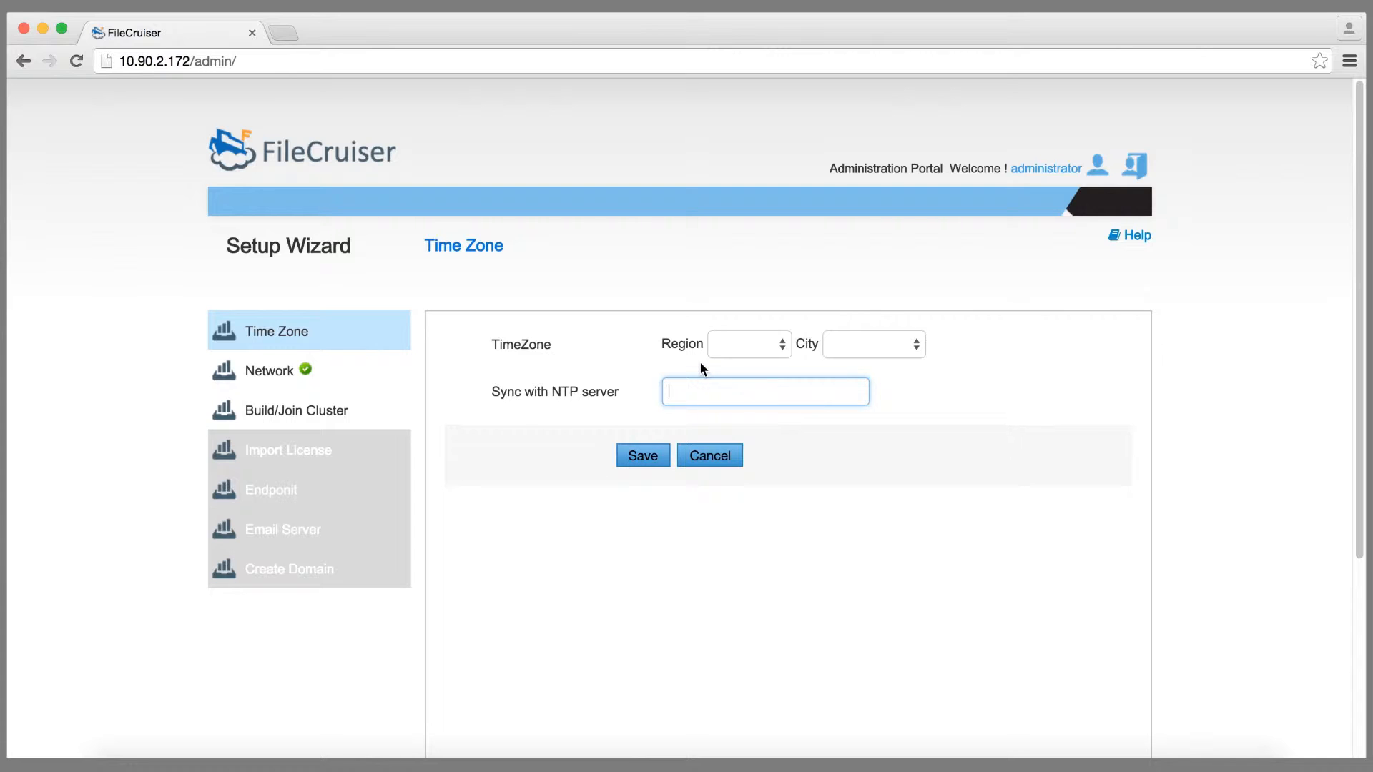
click(746, 350)
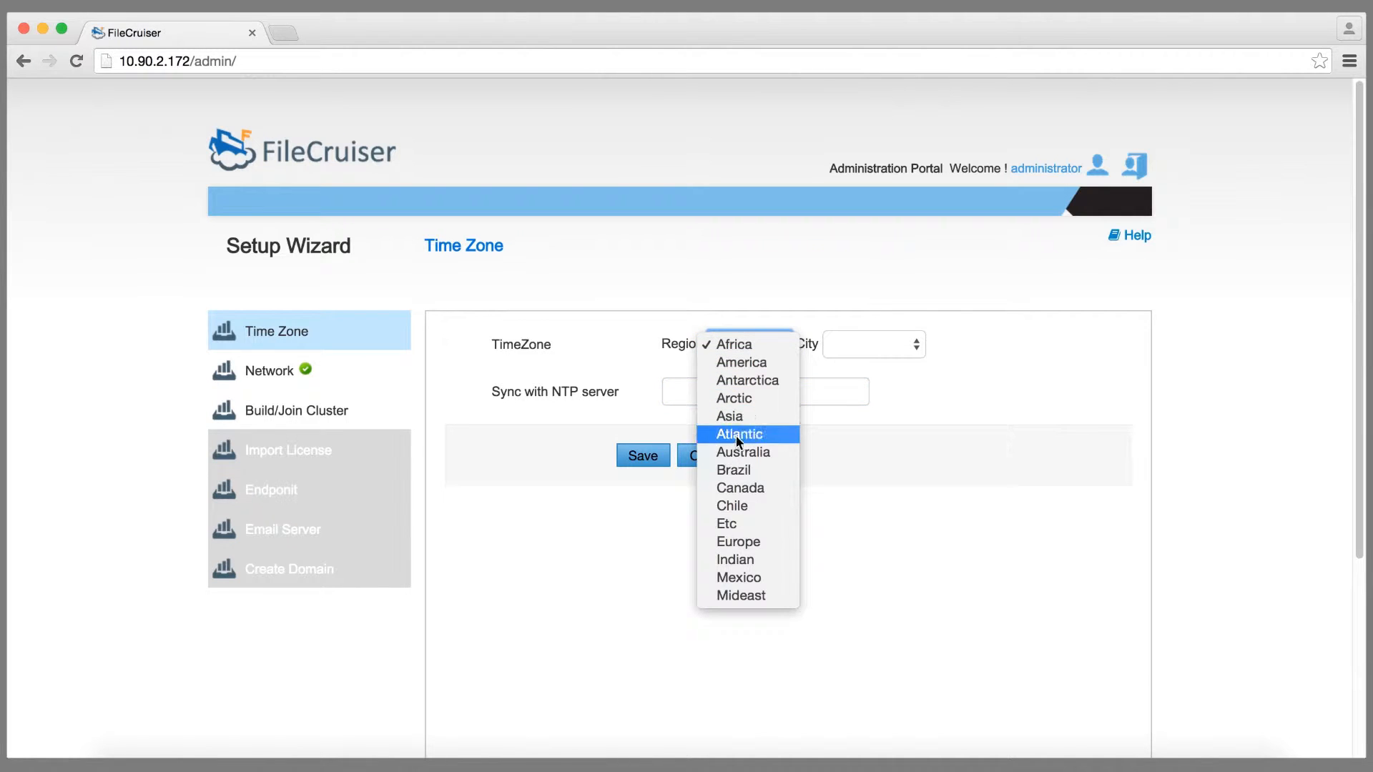
click(729, 416)
click(861, 346)
scroll(873, 458, down, 10)
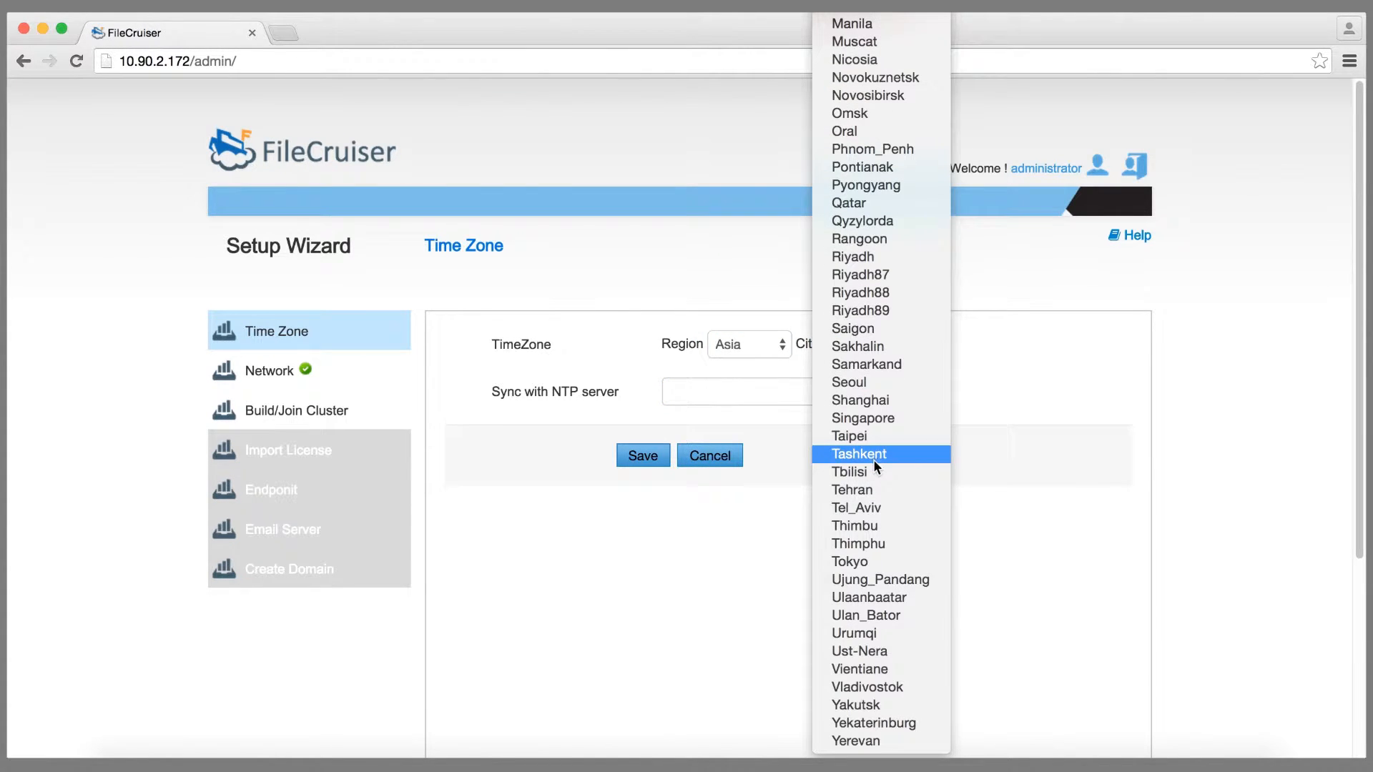
click(862, 437)
click(806, 398)
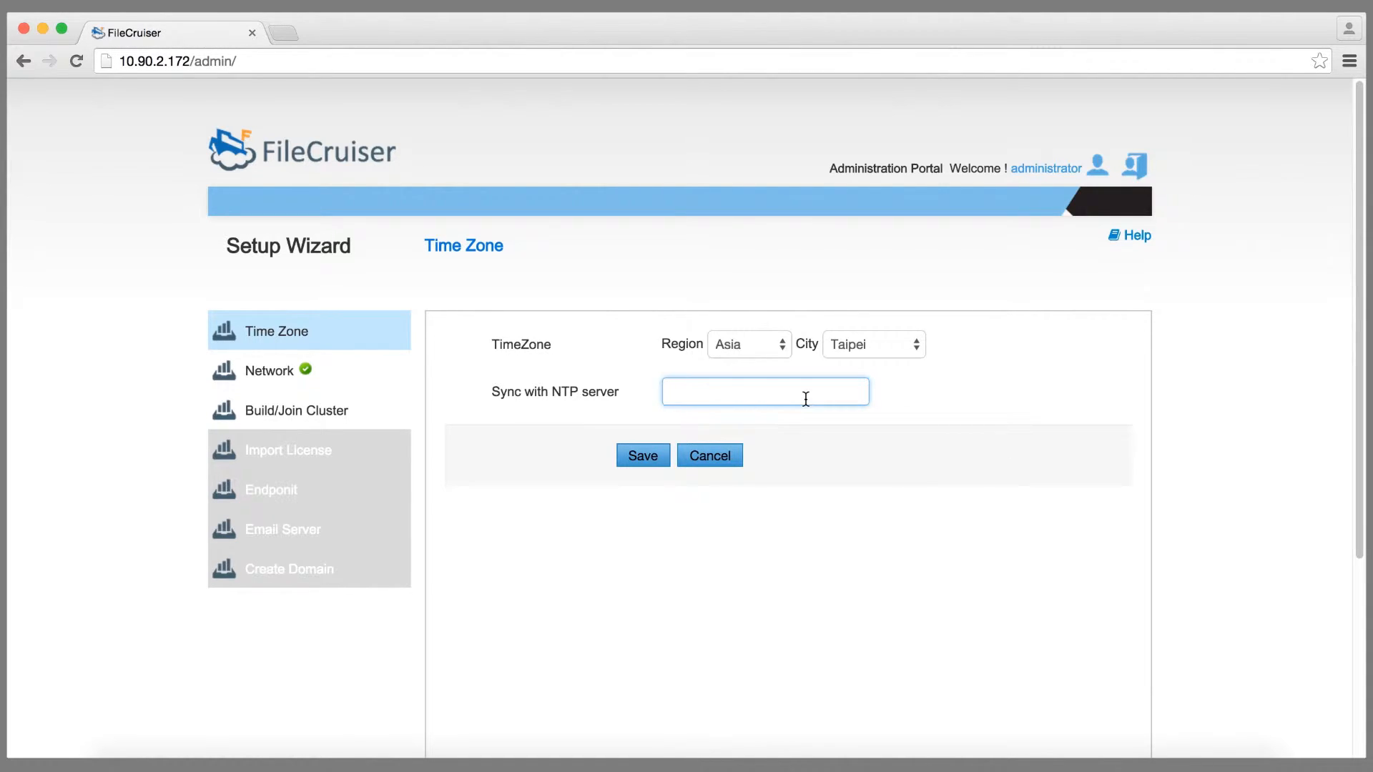
text(10.90.0.93)
click(647, 453)
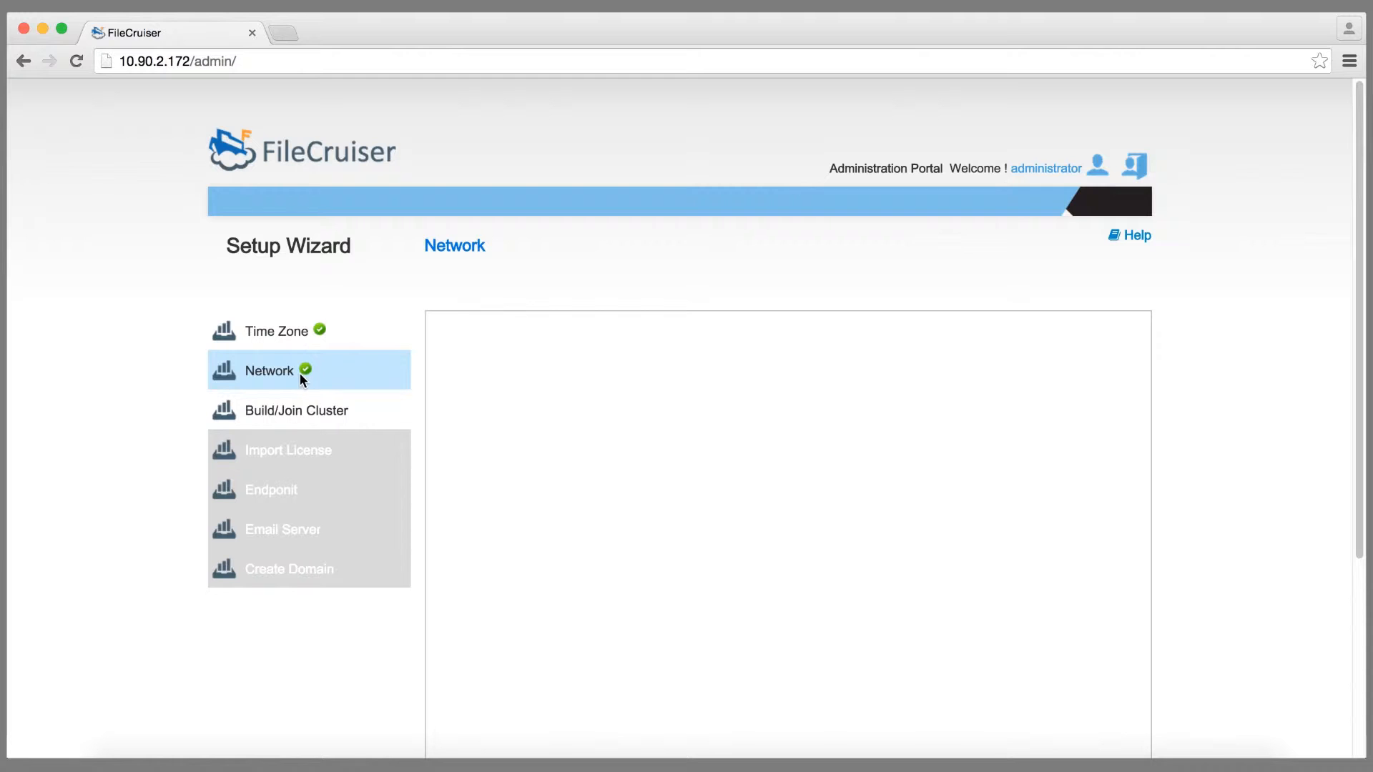
Step: Review eth0's network parameters, then proceed to the Build/Join Cluster step
click(300, 375)
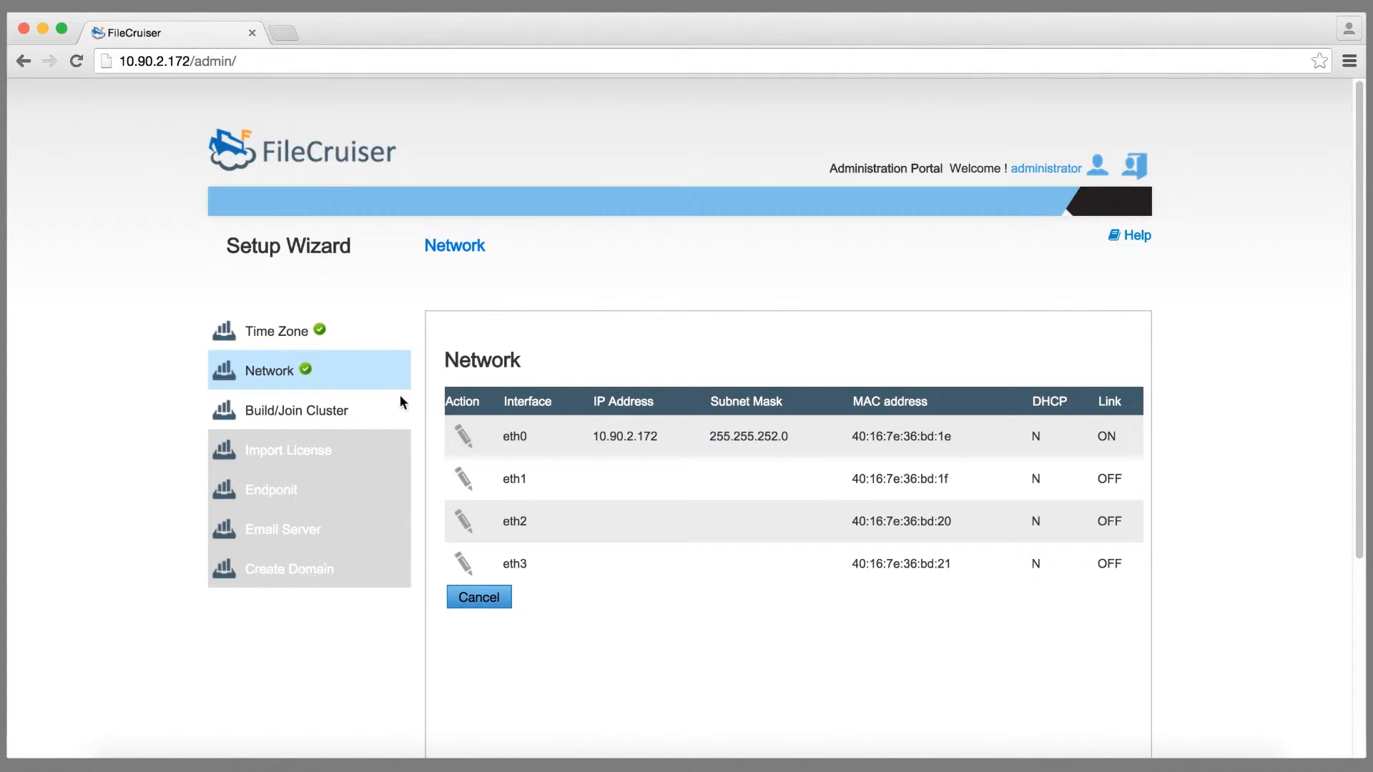
click(469, 435)
click(531, 463)
click(339, 420)
scroll(654, 409, down, 3)
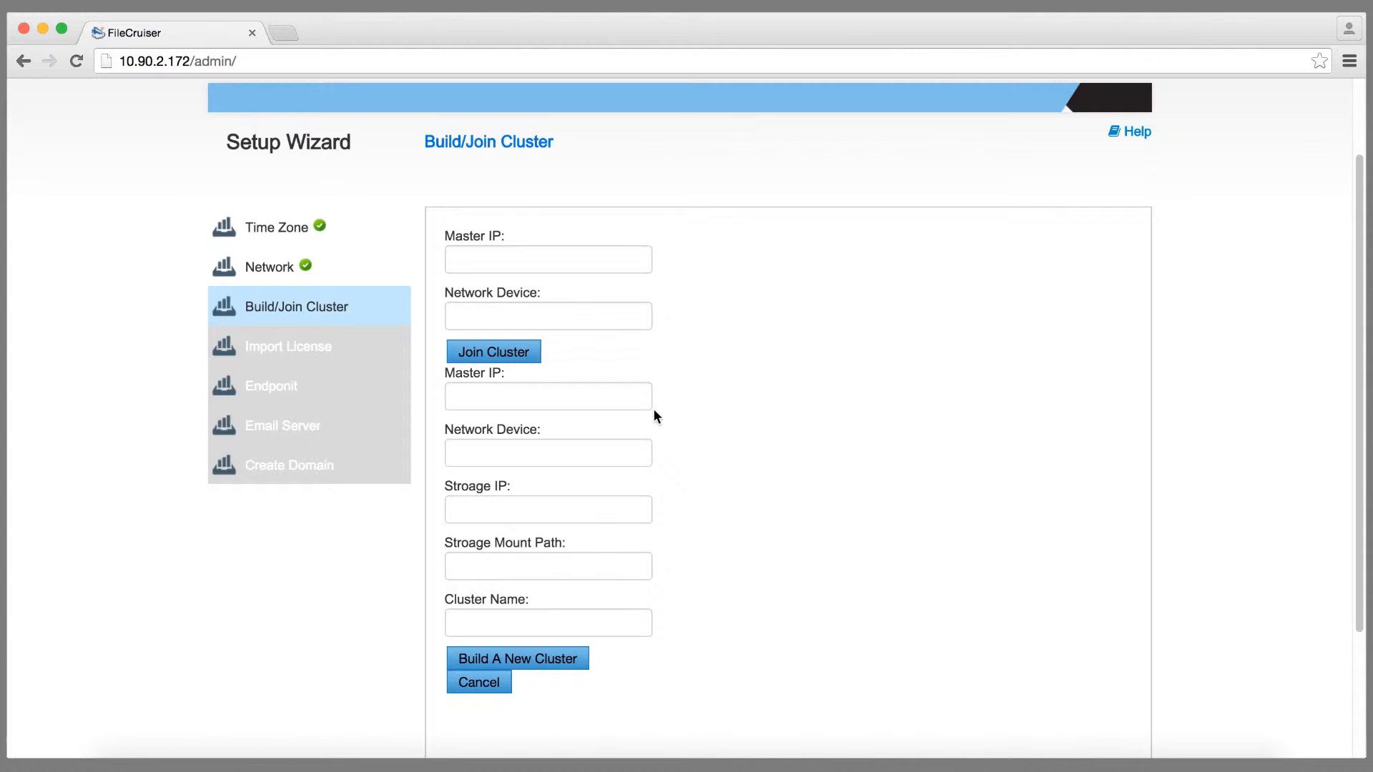
Step: Enter master IP 10.90.2.174, device eth0, storage 10.90.2.176, path /FS/filecruiser_SD, name filecruiser
click(615, 404)
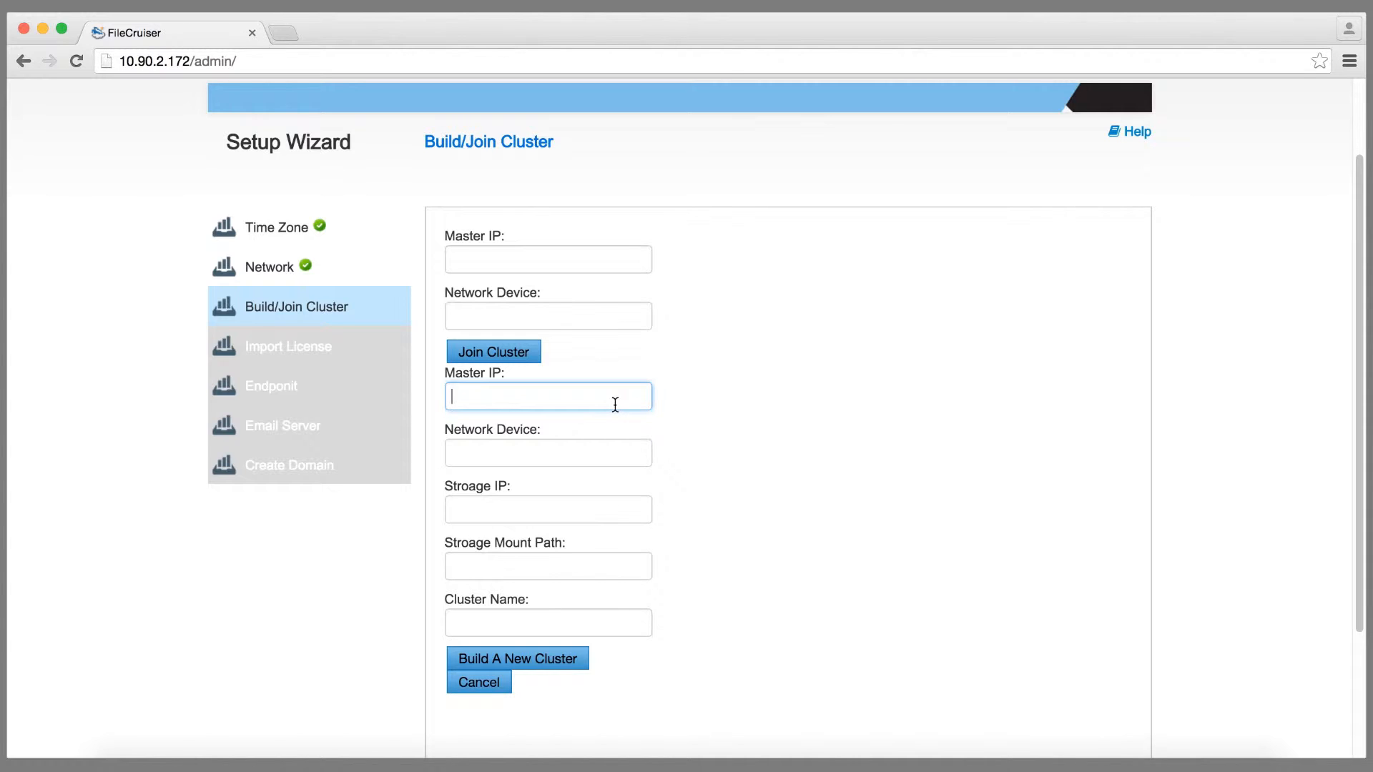
text(10.90.2.174)
click(609, 453)
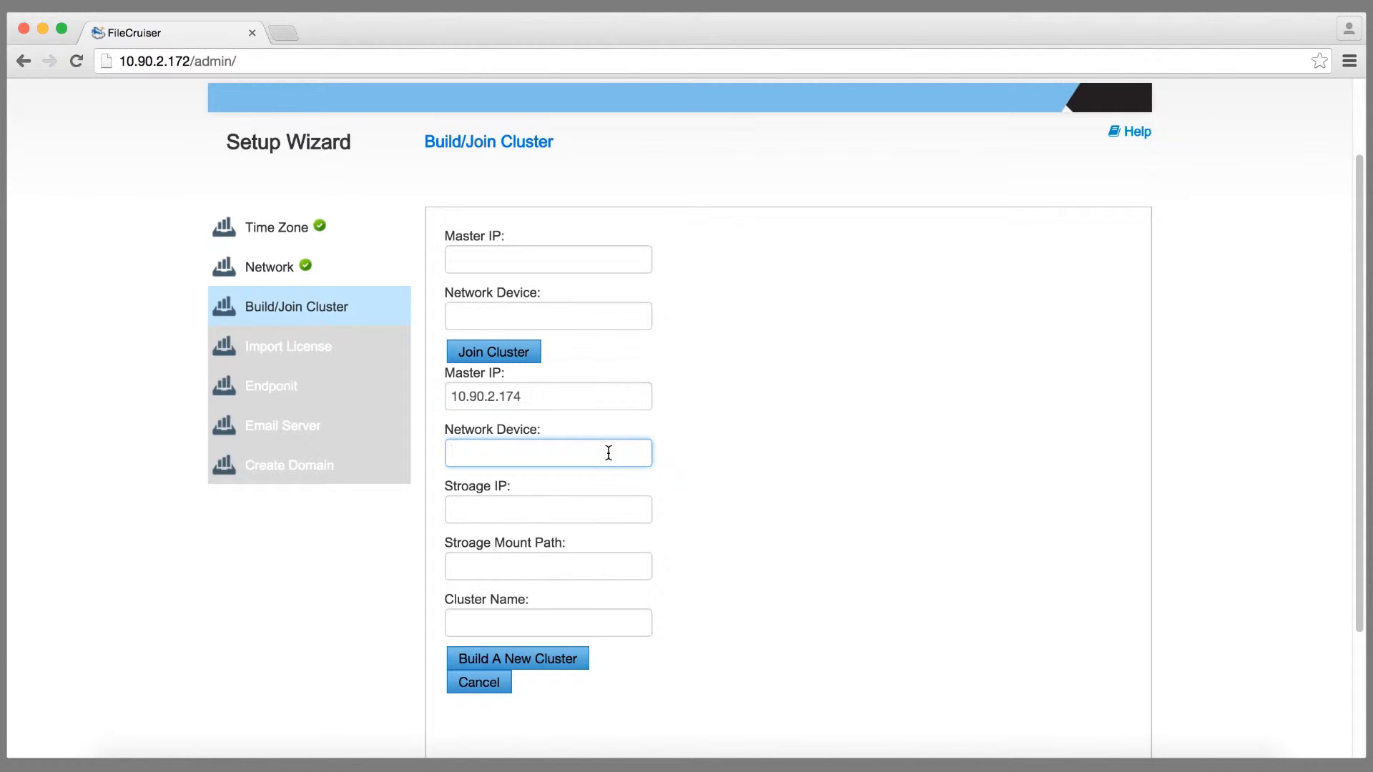
text(eth0)
click(594, 504)
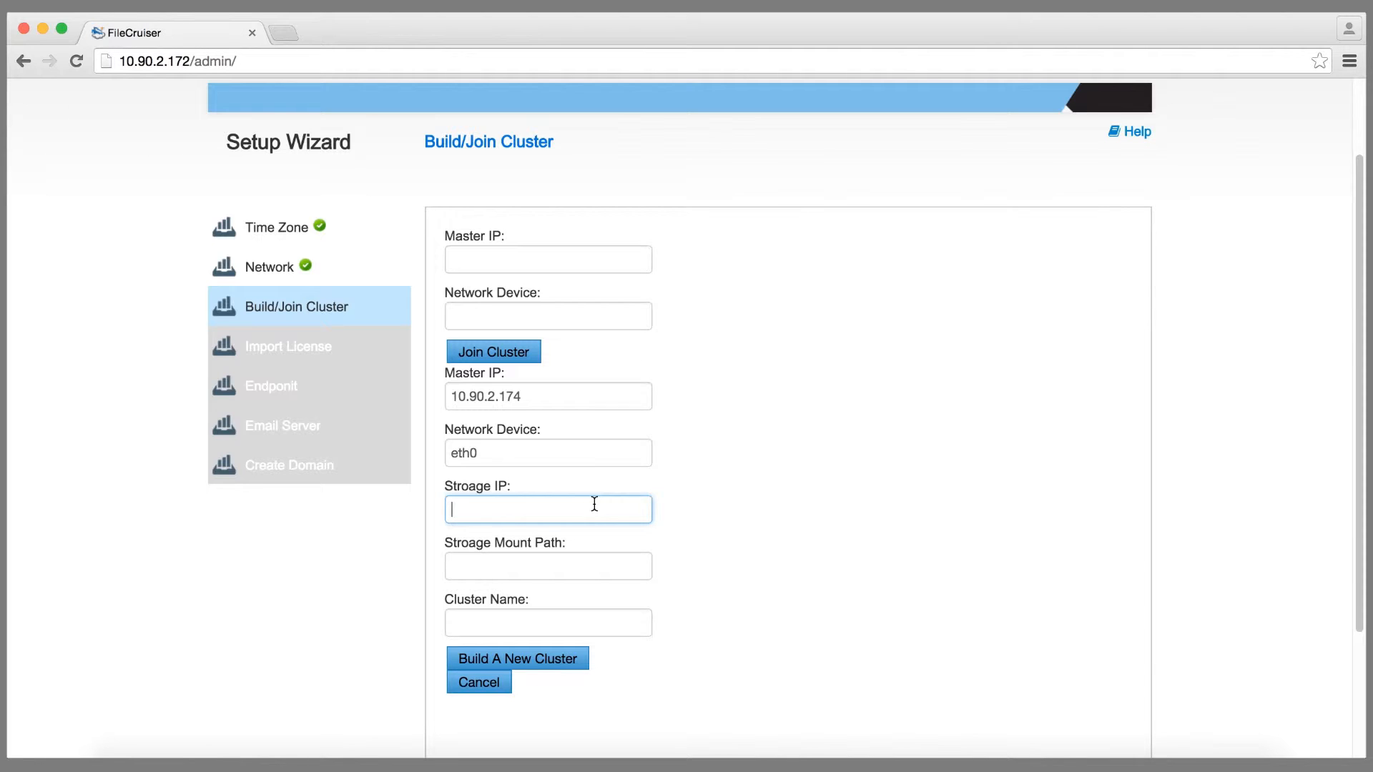
text(10.90.2.176)
click(583, 561)
text(/FS/filecruiser_SD)
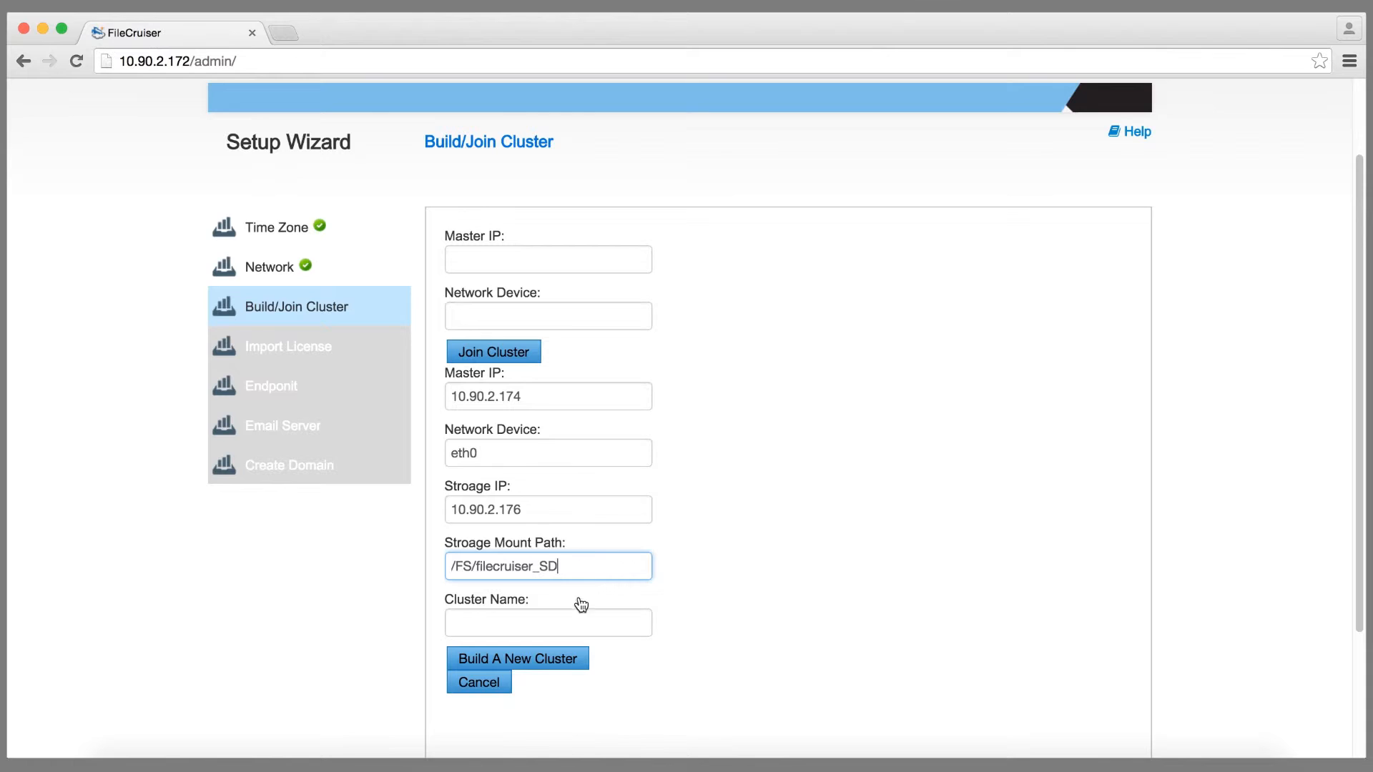
click(576, 616)
text(filecruis)
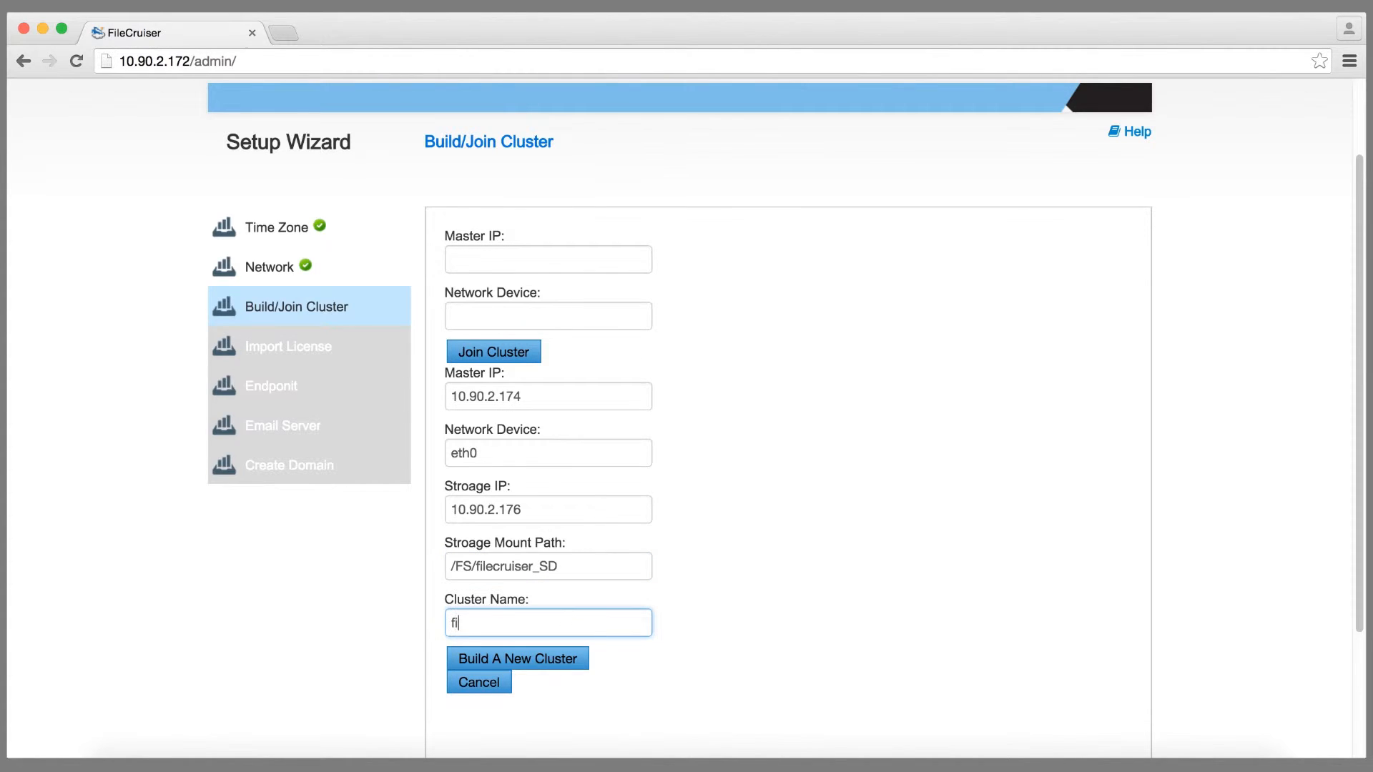
text(er)
Step: Build the cluster, confirm the reboot, and log back in as 'administrator' with its password
click(562, 657)
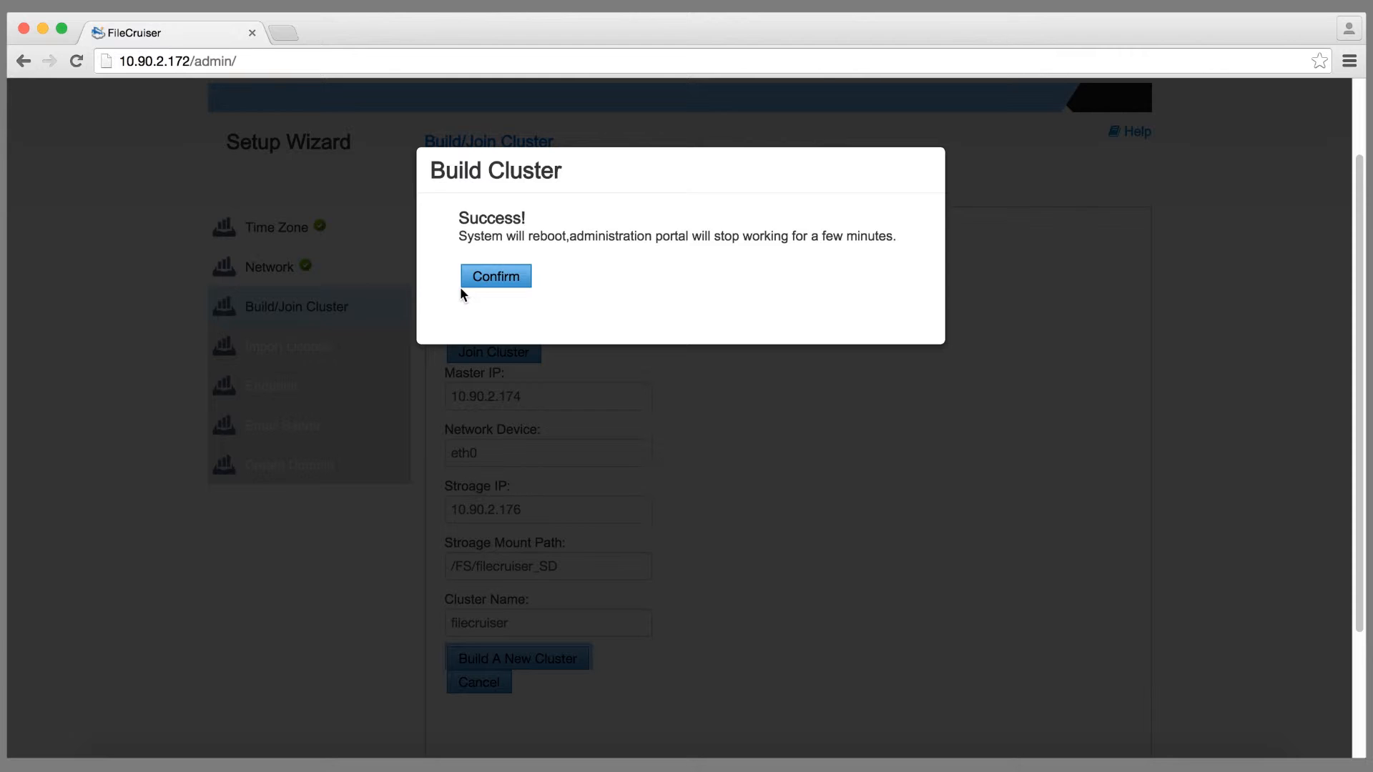
click(505, 277)
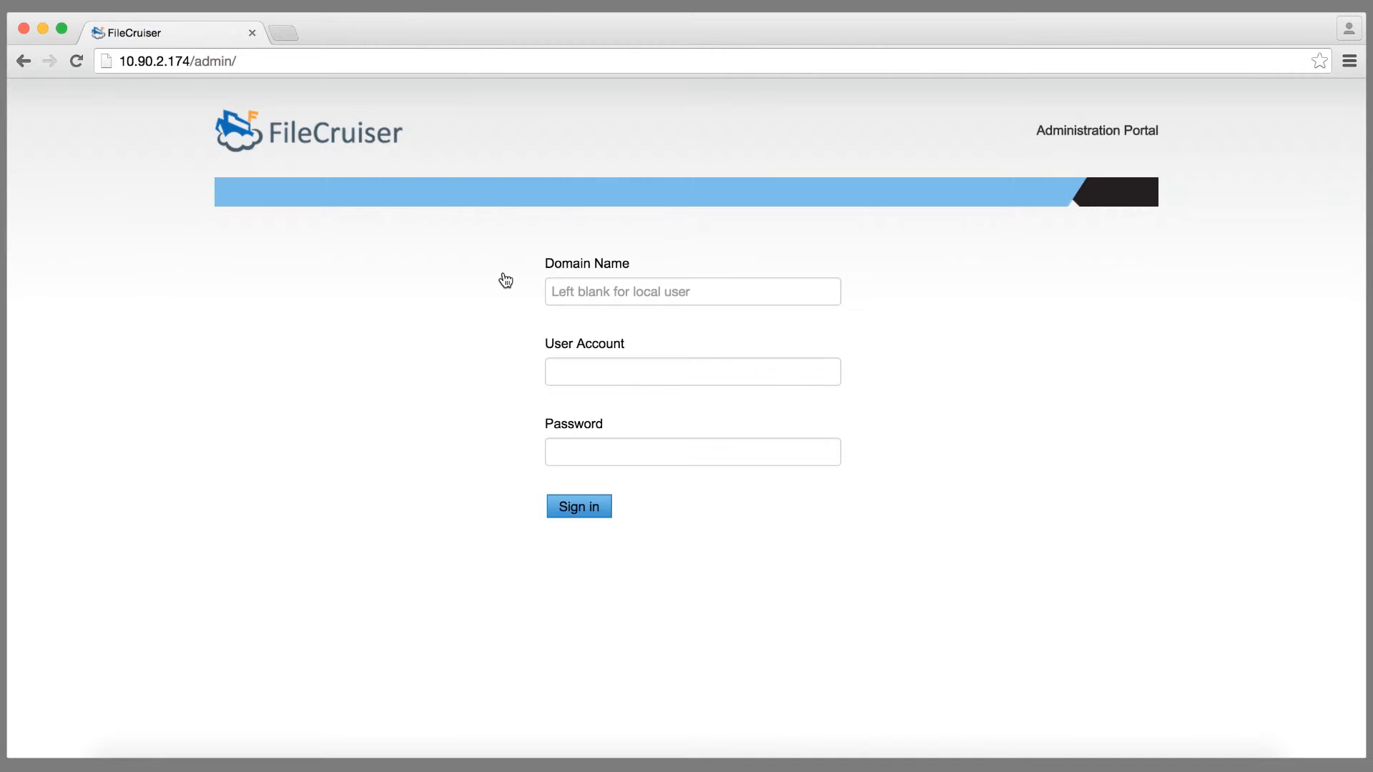
click(576, 367)
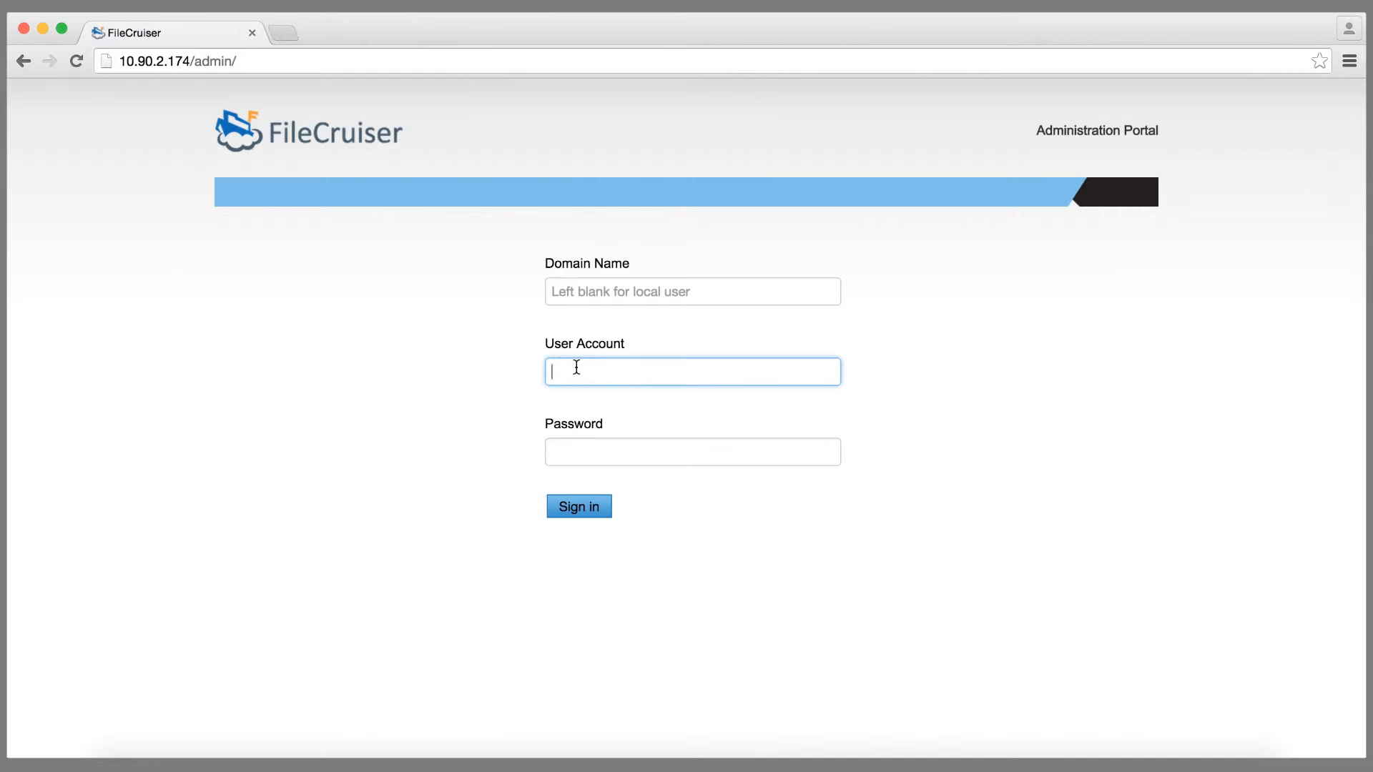
text(administrator)
click(570, 447)
text(•••••••)
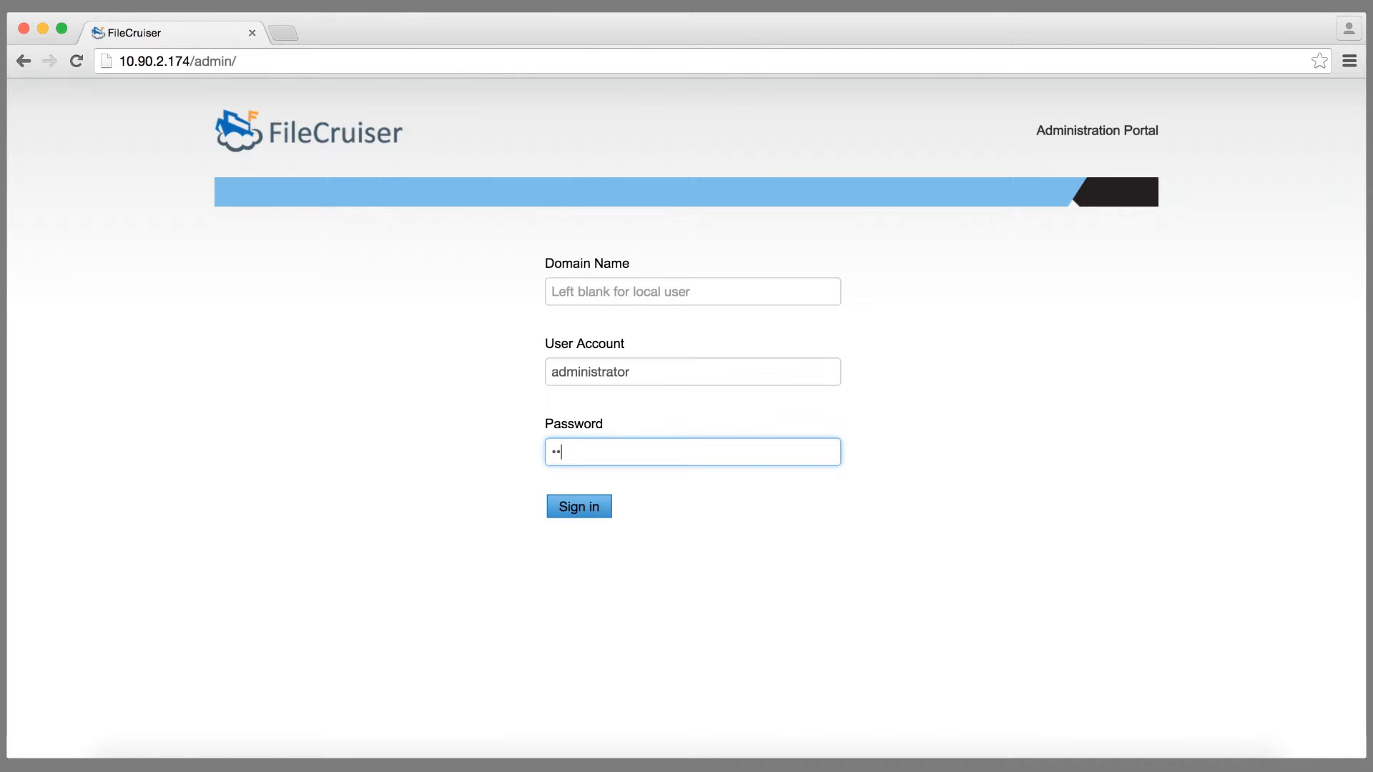
text(•)
click(580, 507)
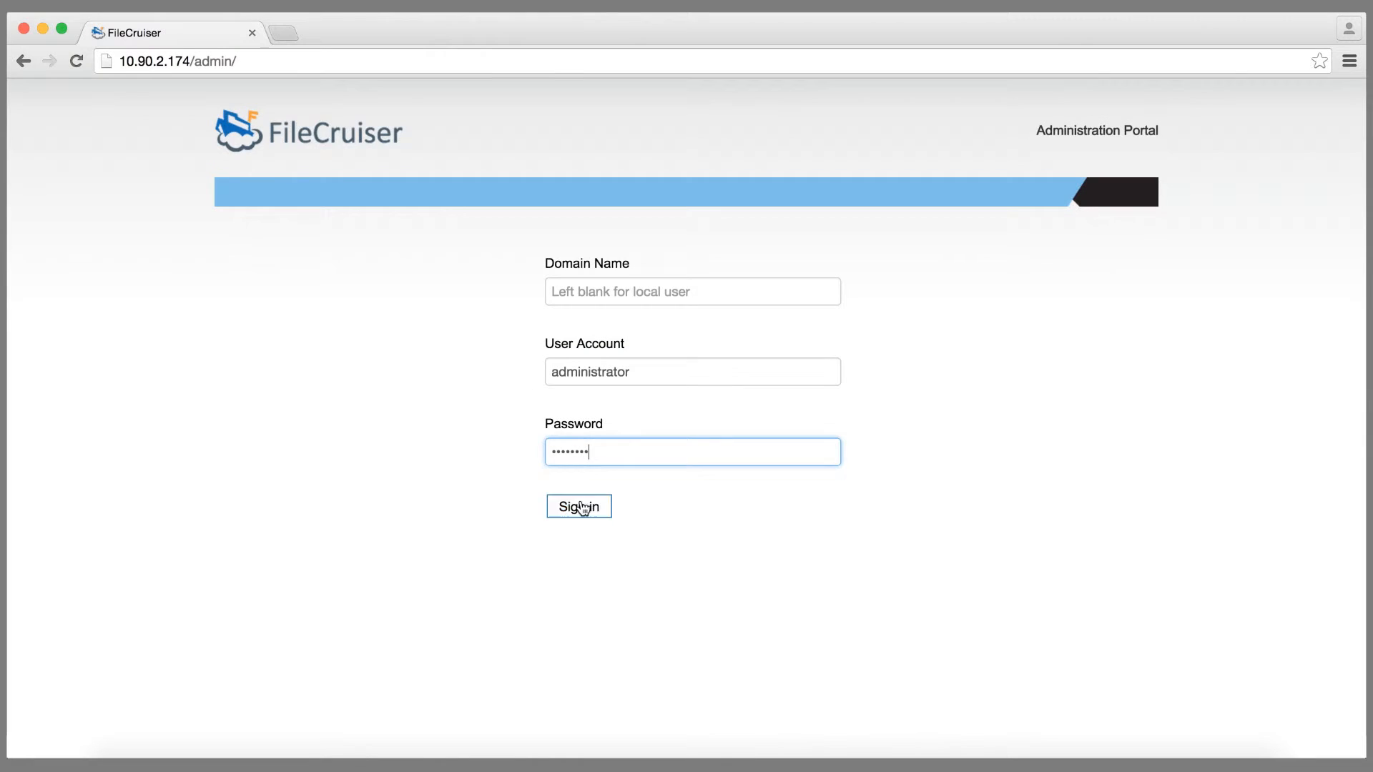
Step: Finish signing in and open the Import License dialog
click(579, 505)
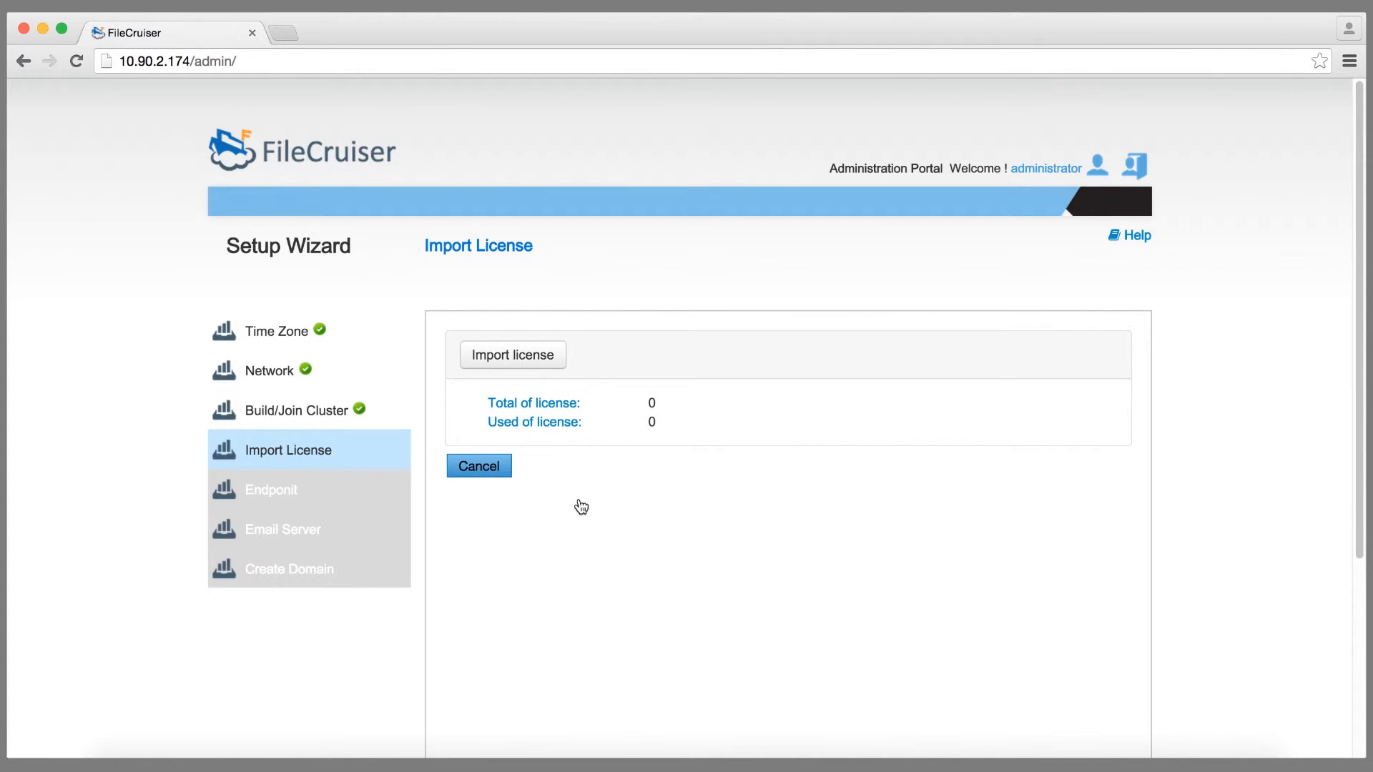
click(513, 356)
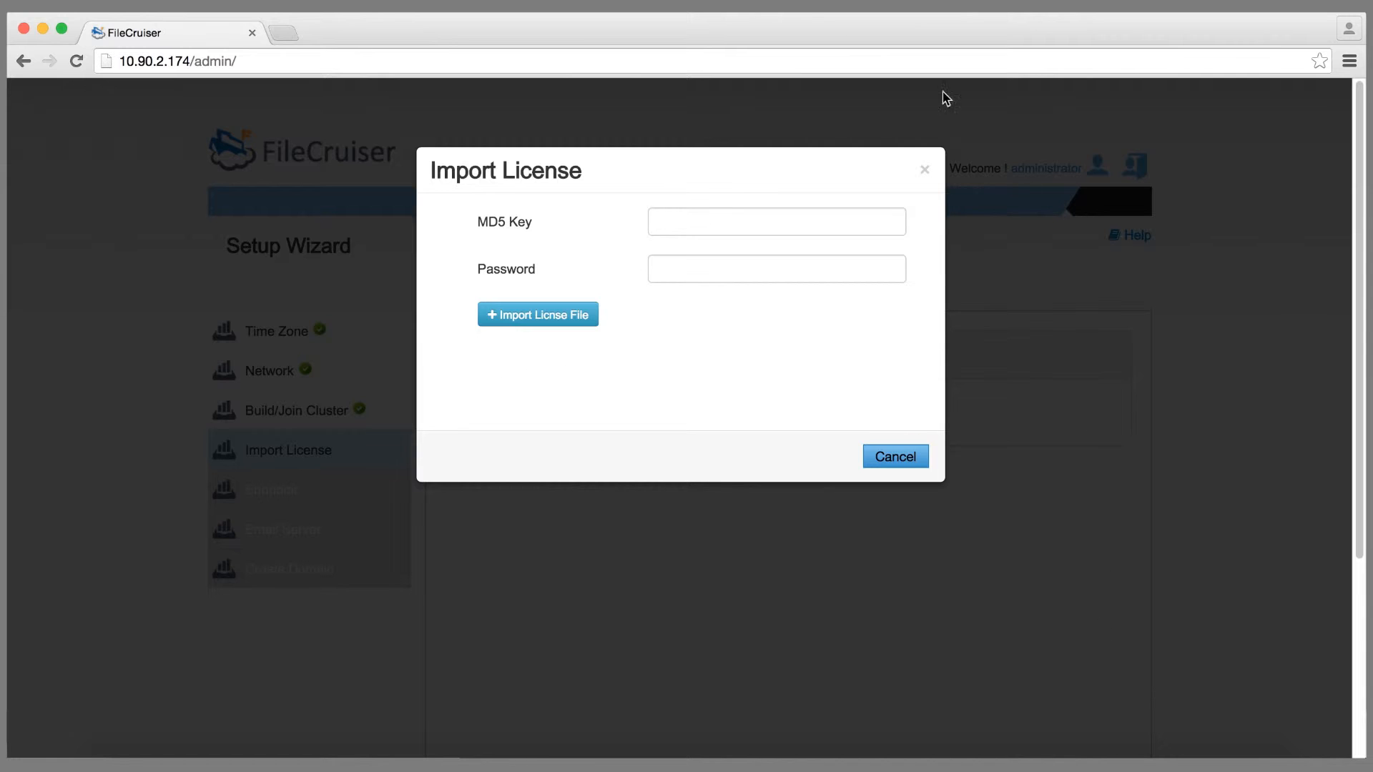
Step: Open the license .md5 file in TextEdit and copy its MD5 hash
click(1175, 768)
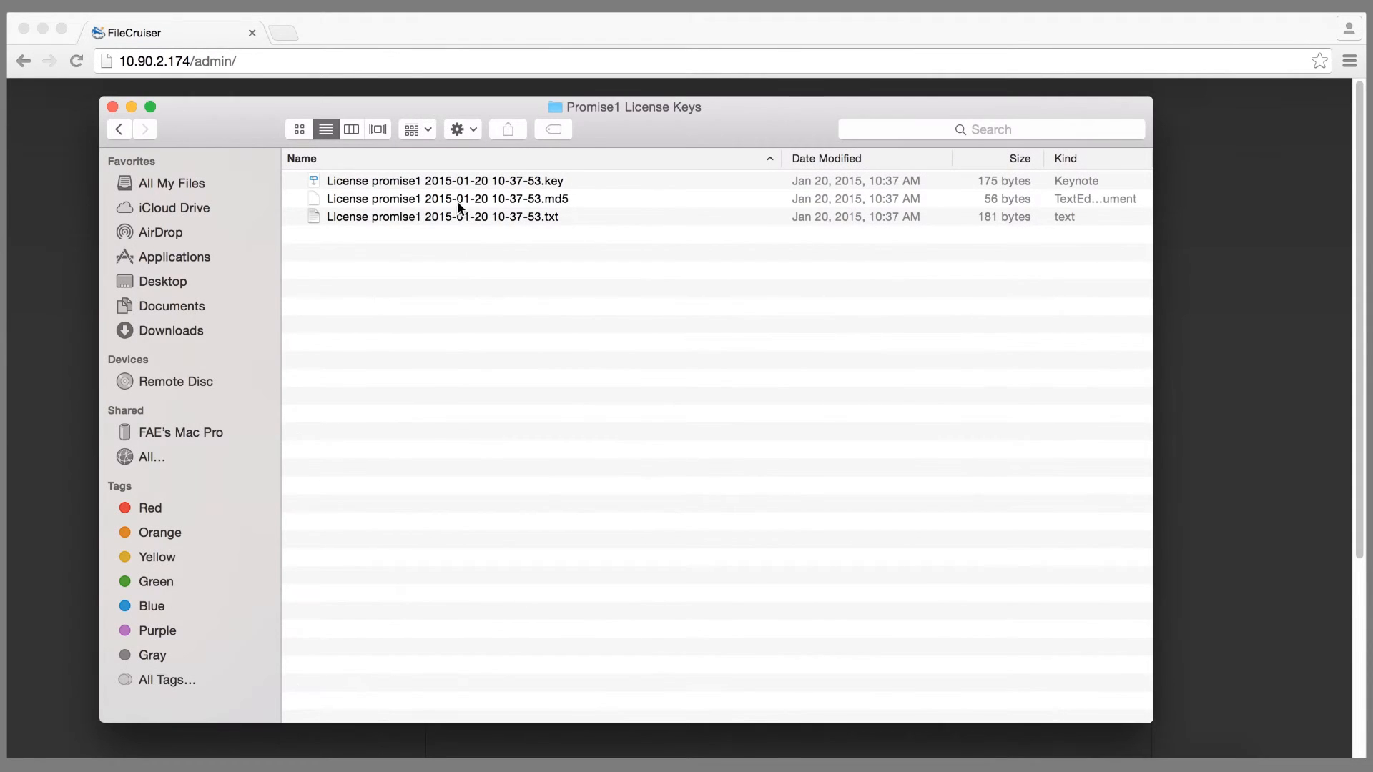
double_click(474, 199)
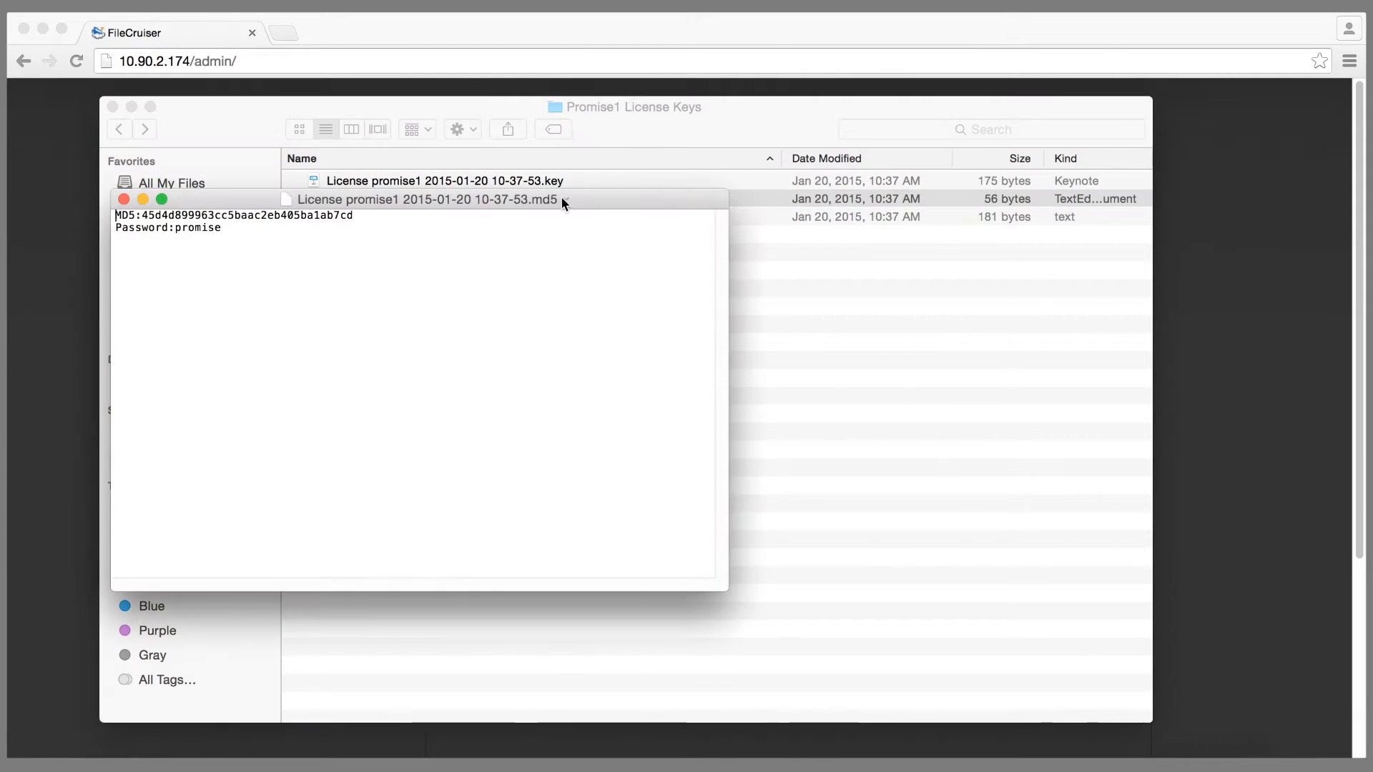
click(364, 219)
drag(365, 219, 141, 213)
key(super+c)
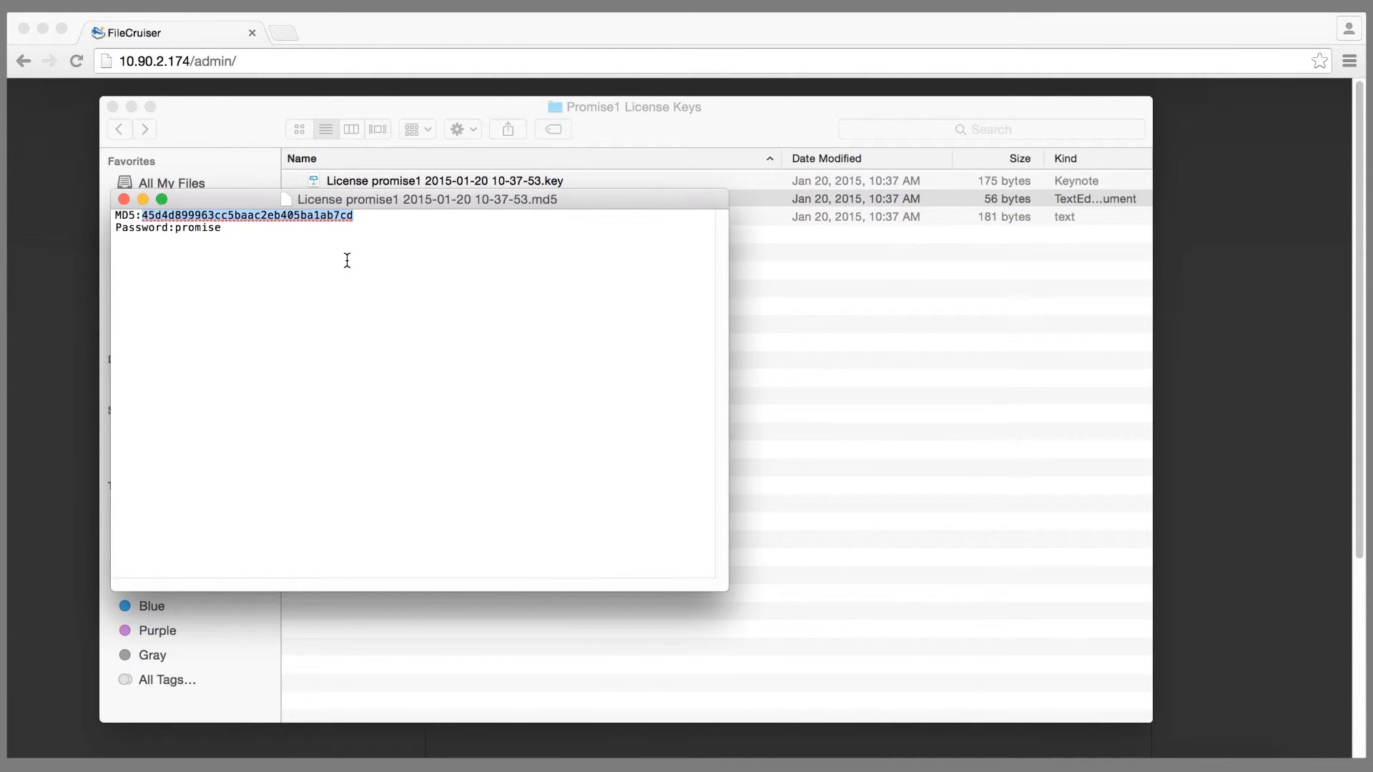
click(142, 199)
click(132, 106)
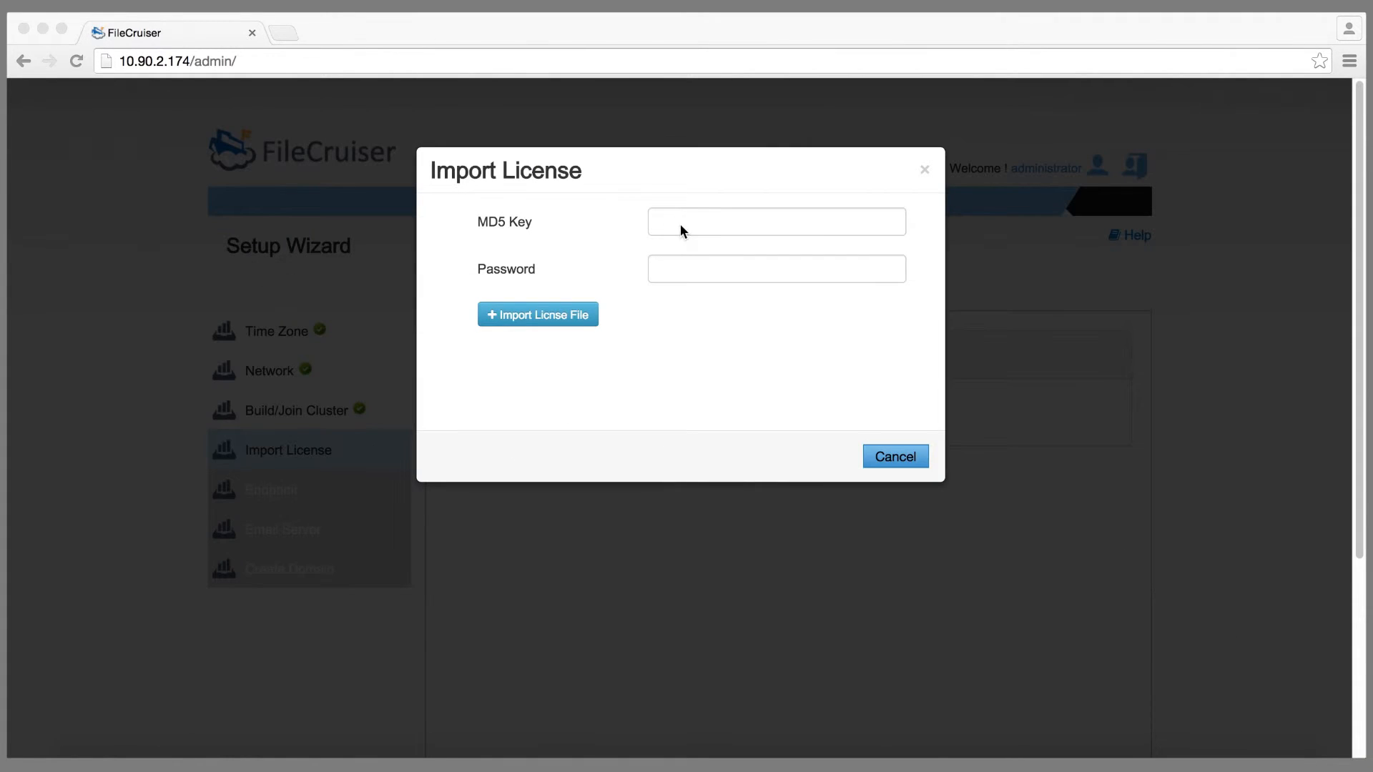
Step: Paste the copied MD5 key and enter the license password
click(681, 221)
key(super+v)
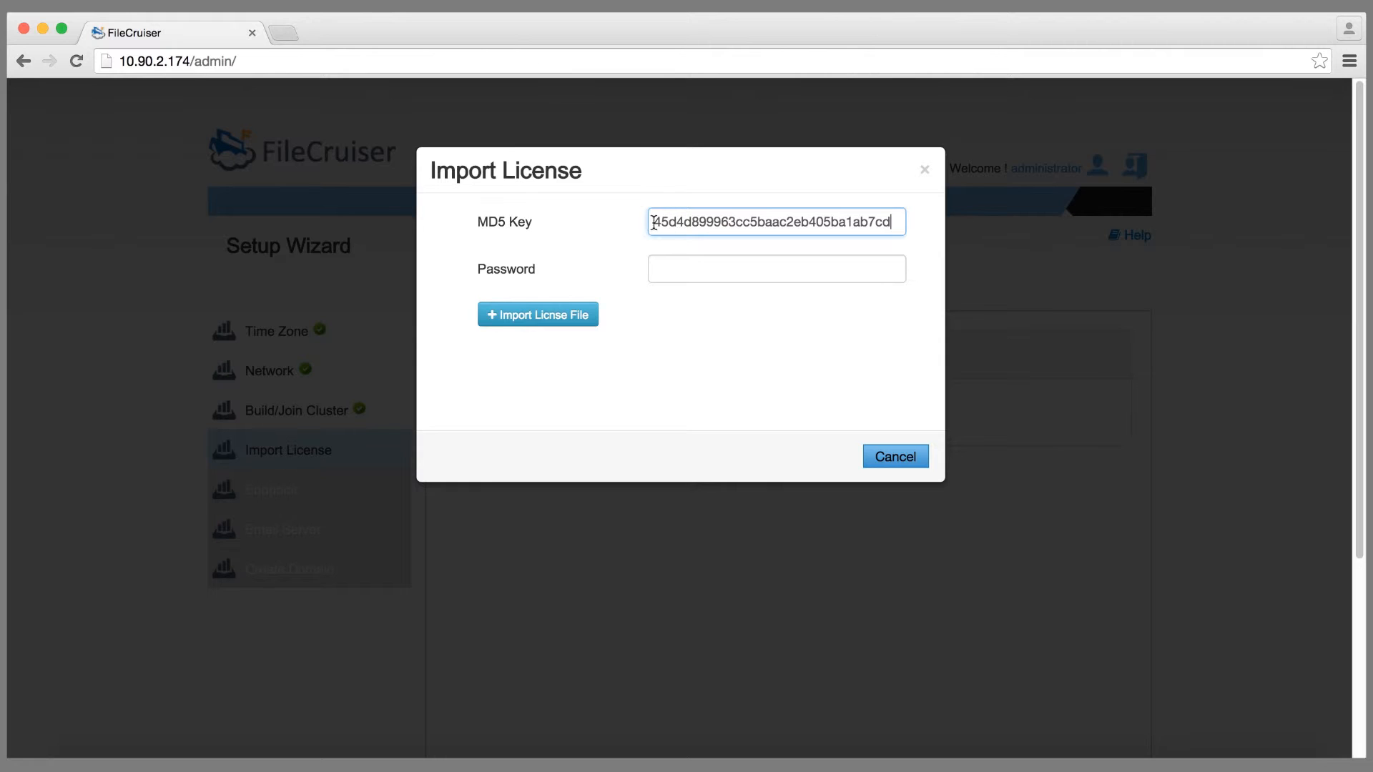
click(1212, 759)
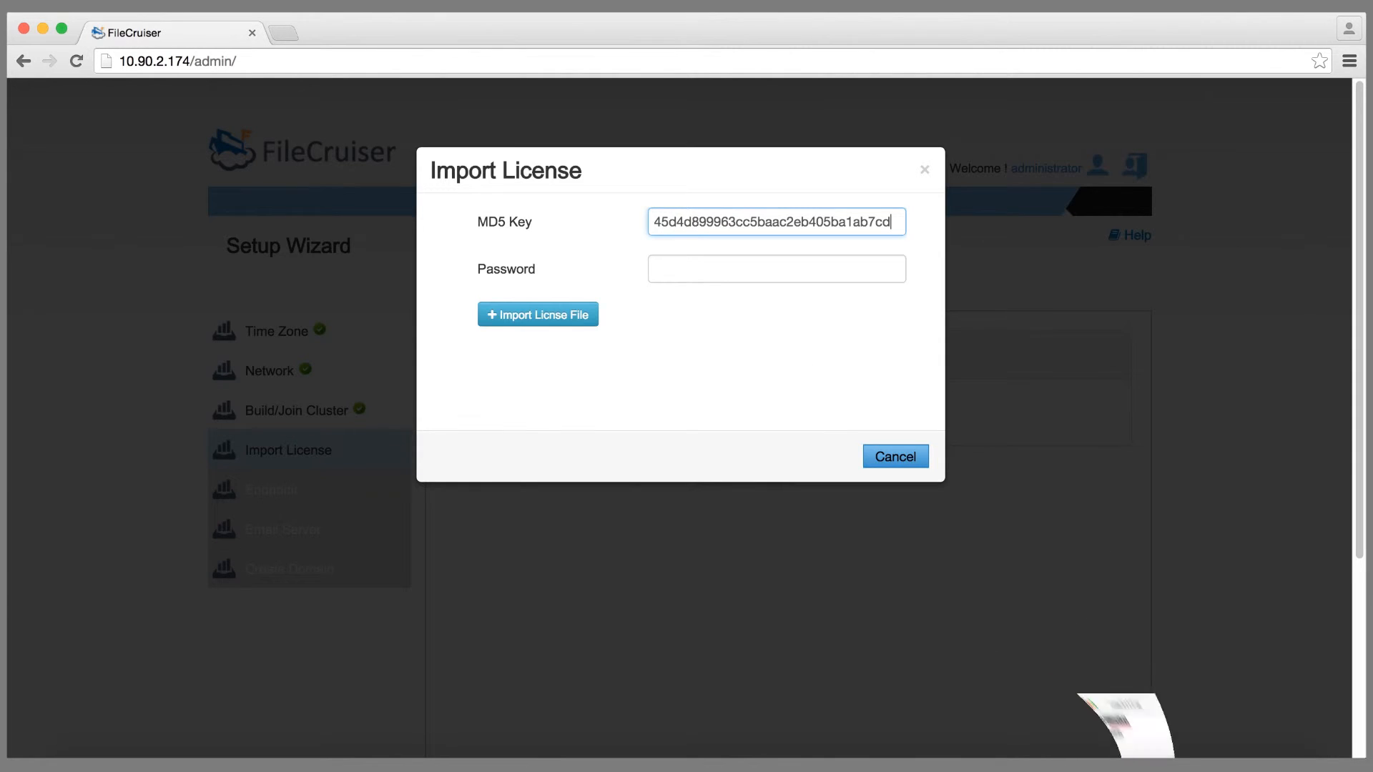
click(779, 279)
click(779, 266)
text(promise)
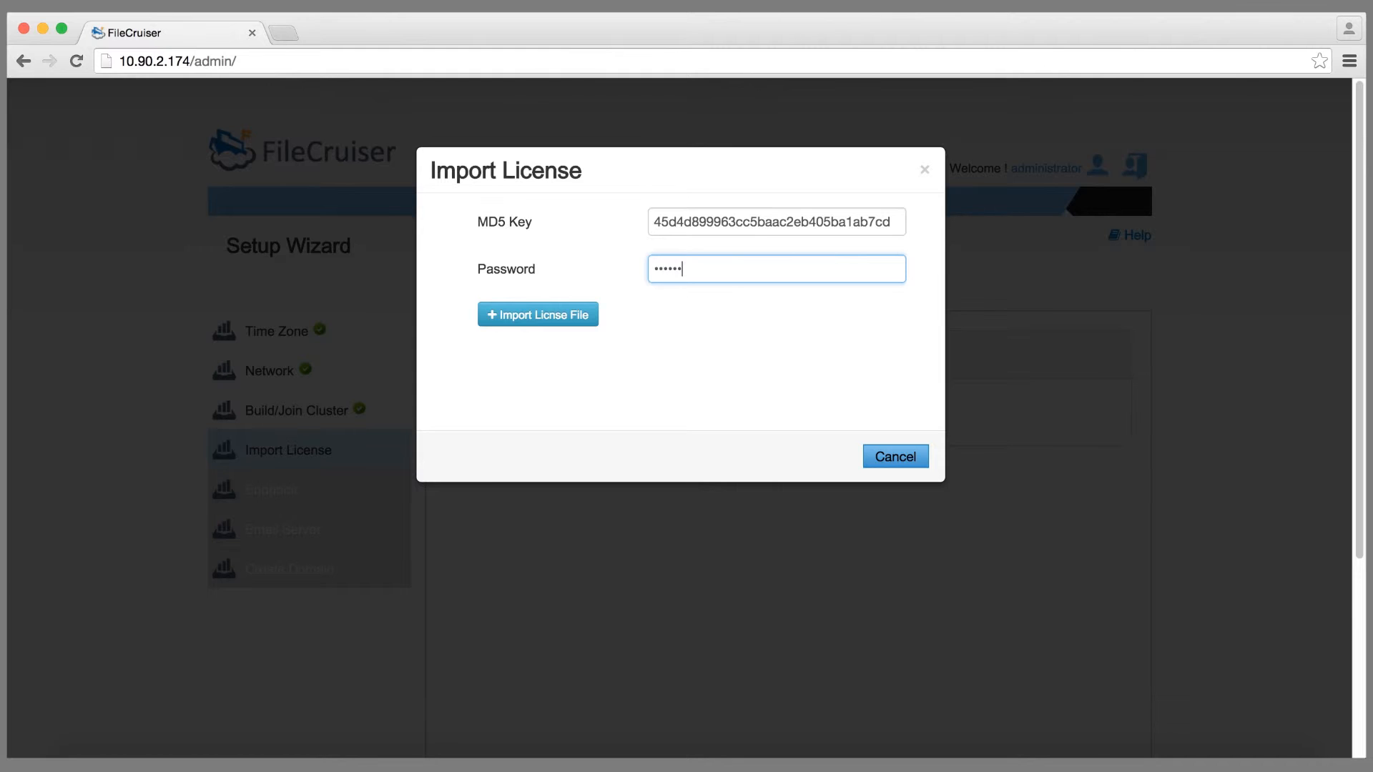
Step: Upload the license .key file from the Promise1 License Keys folder
click(581, 315)
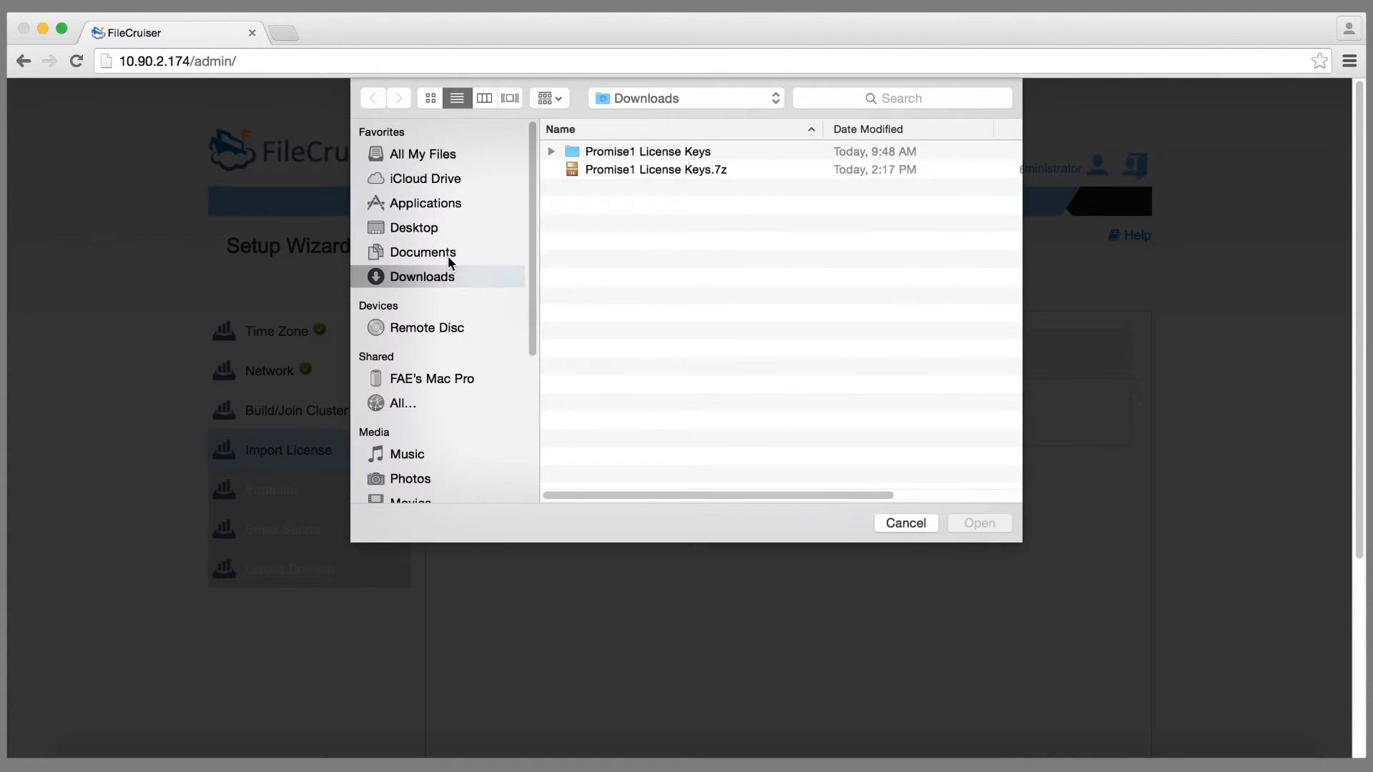
double_click(616, 153)
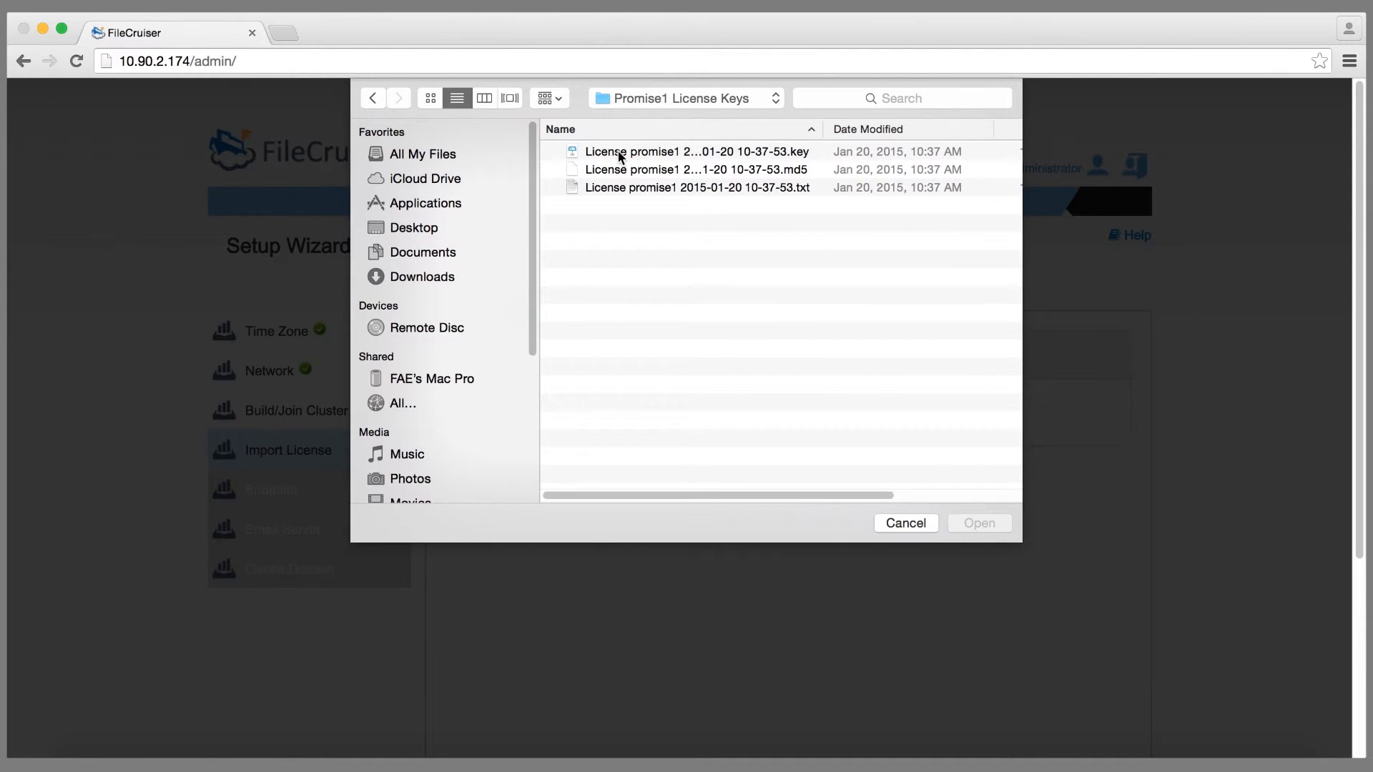
double_click(617, 153)
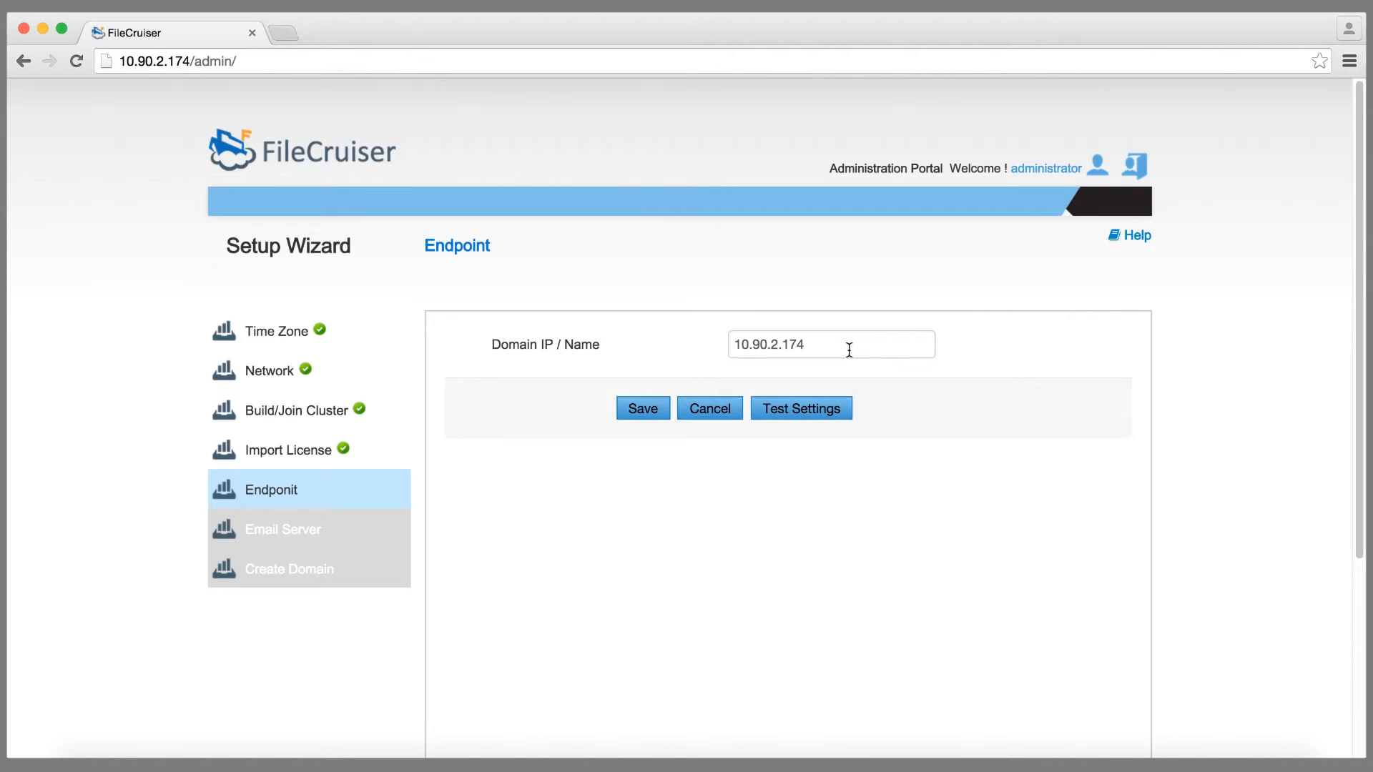
Step: Test the endpoint 10.90.2.174 and save it
click(816, 420)
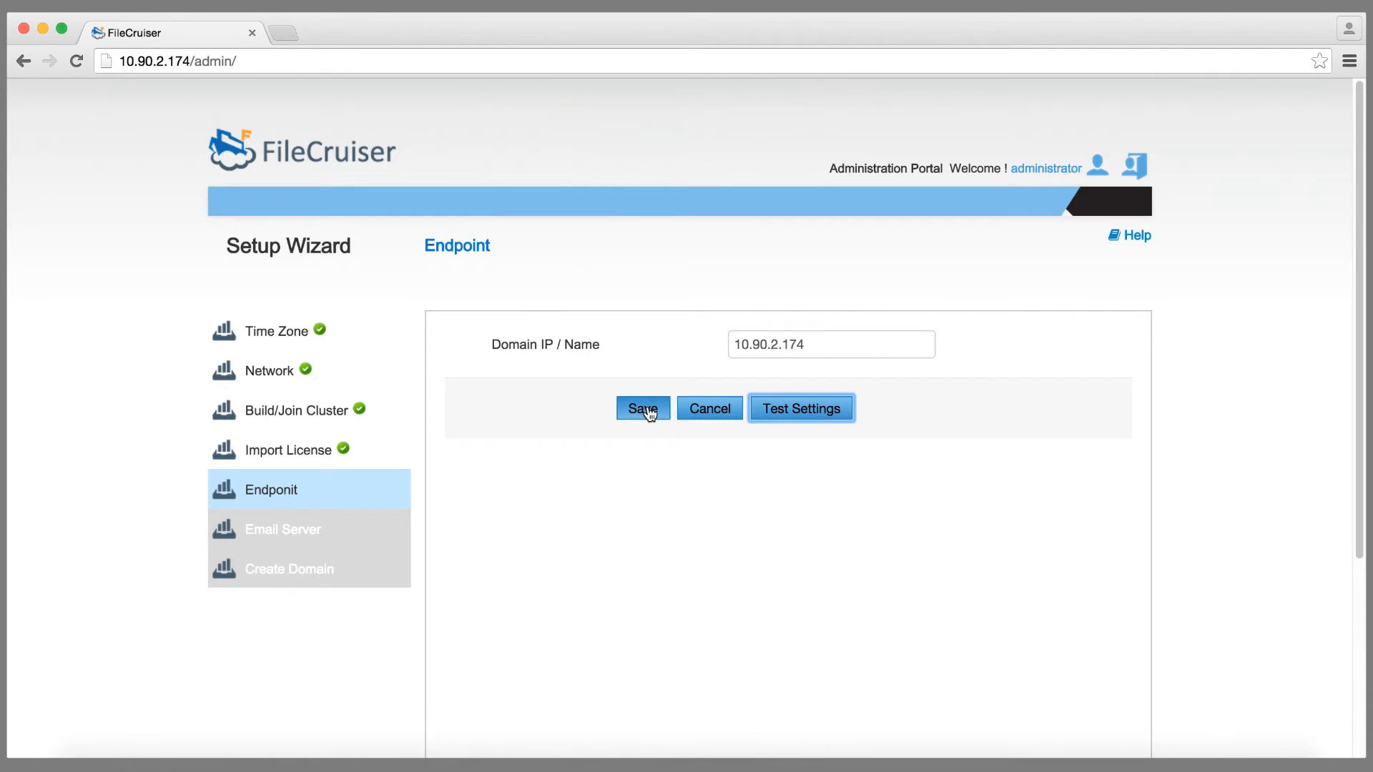
click(649, 413)
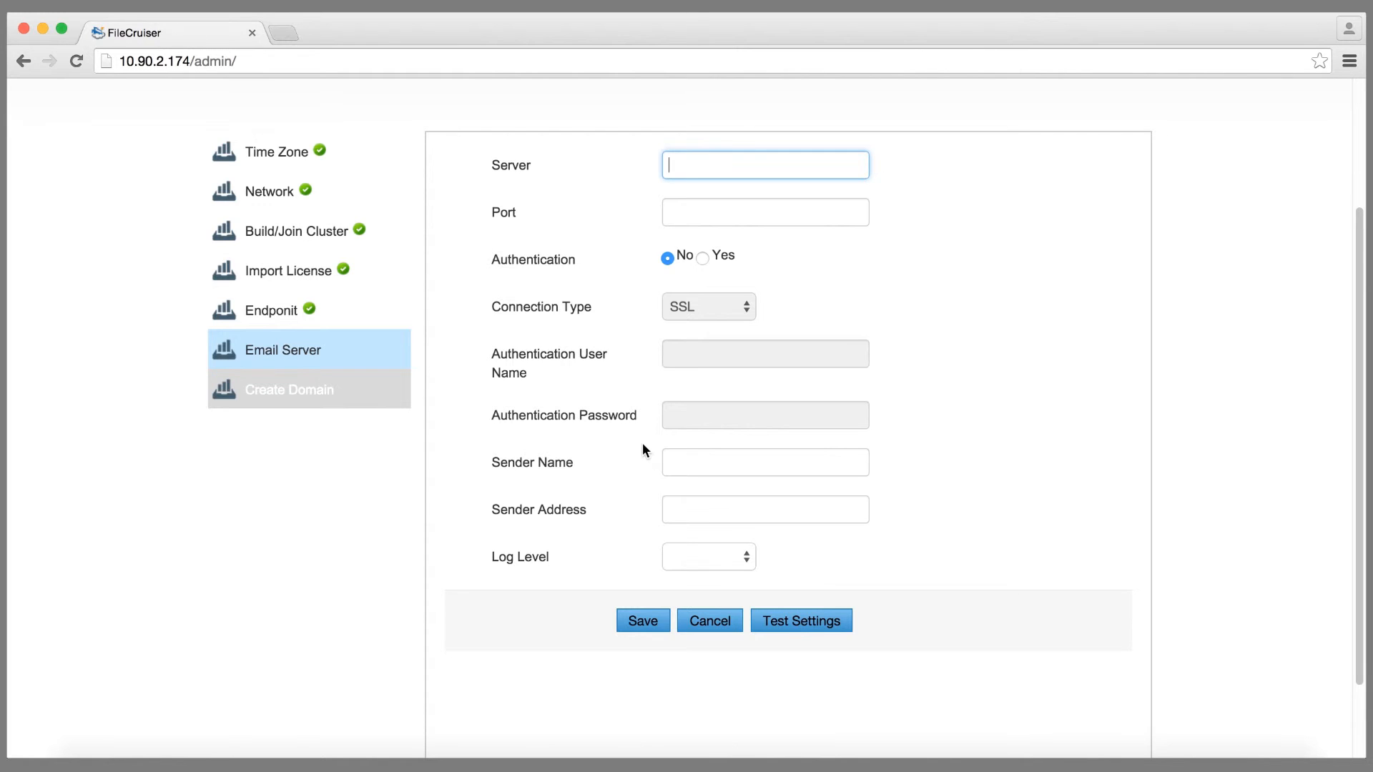
Step: Enter server 192.168.202.252, port 25, and the sender's name and e-mail address
text(192.168.202.252)
click(741, 215)
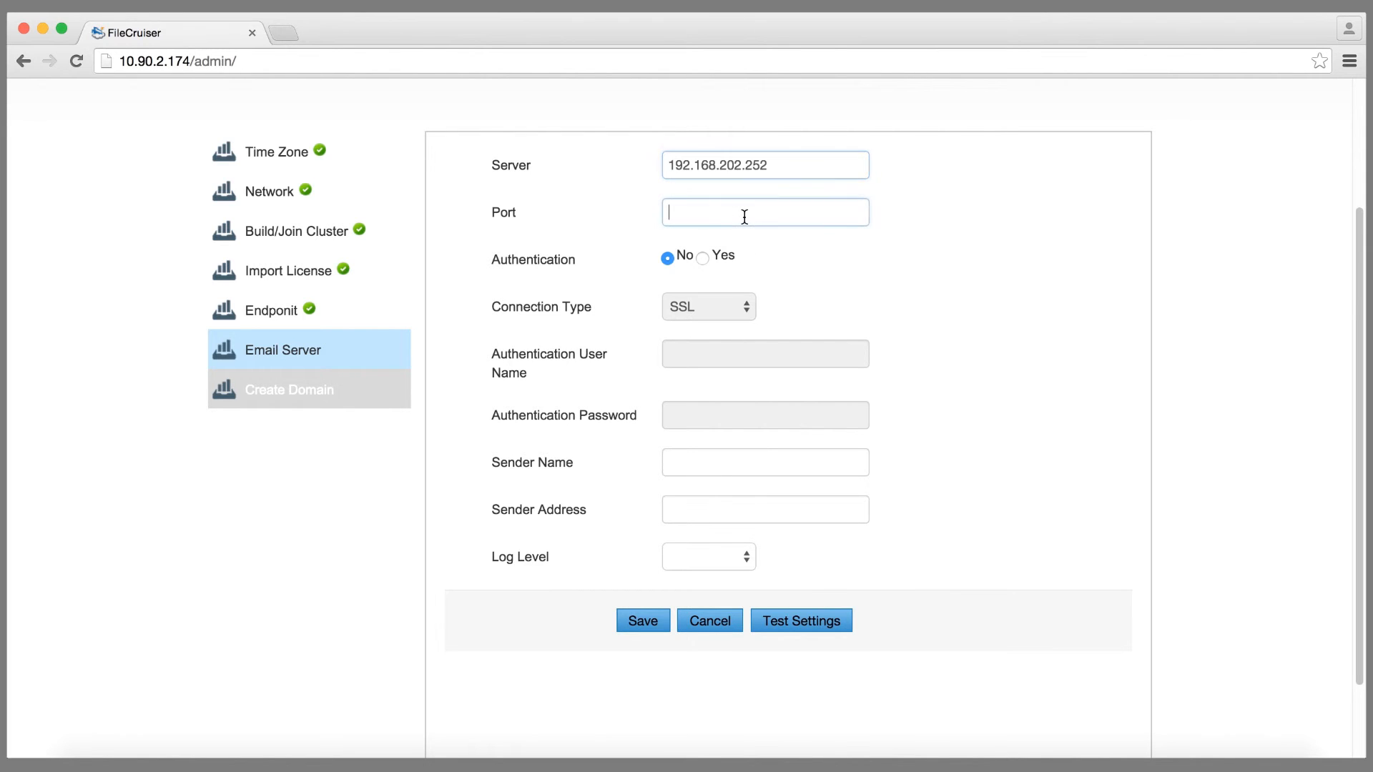
text(25)
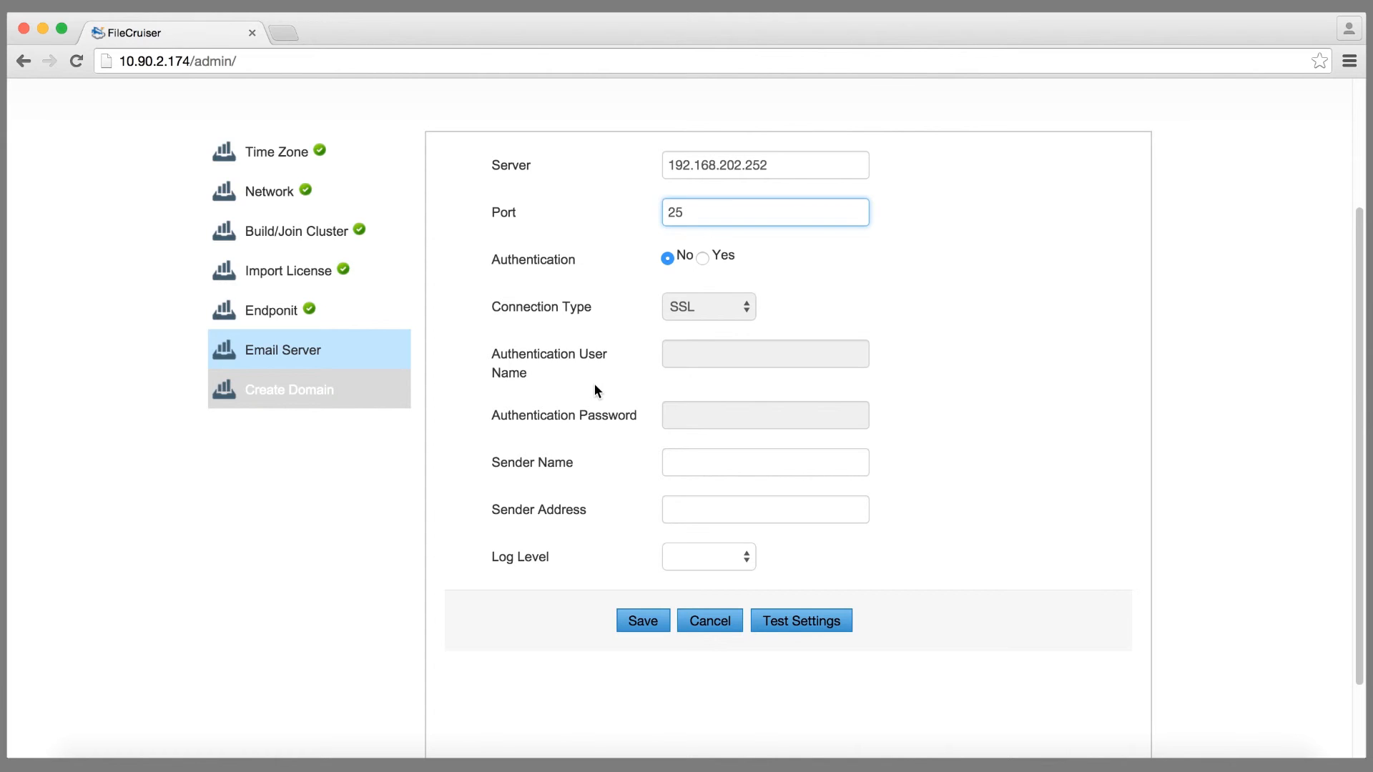
click(730, 461)
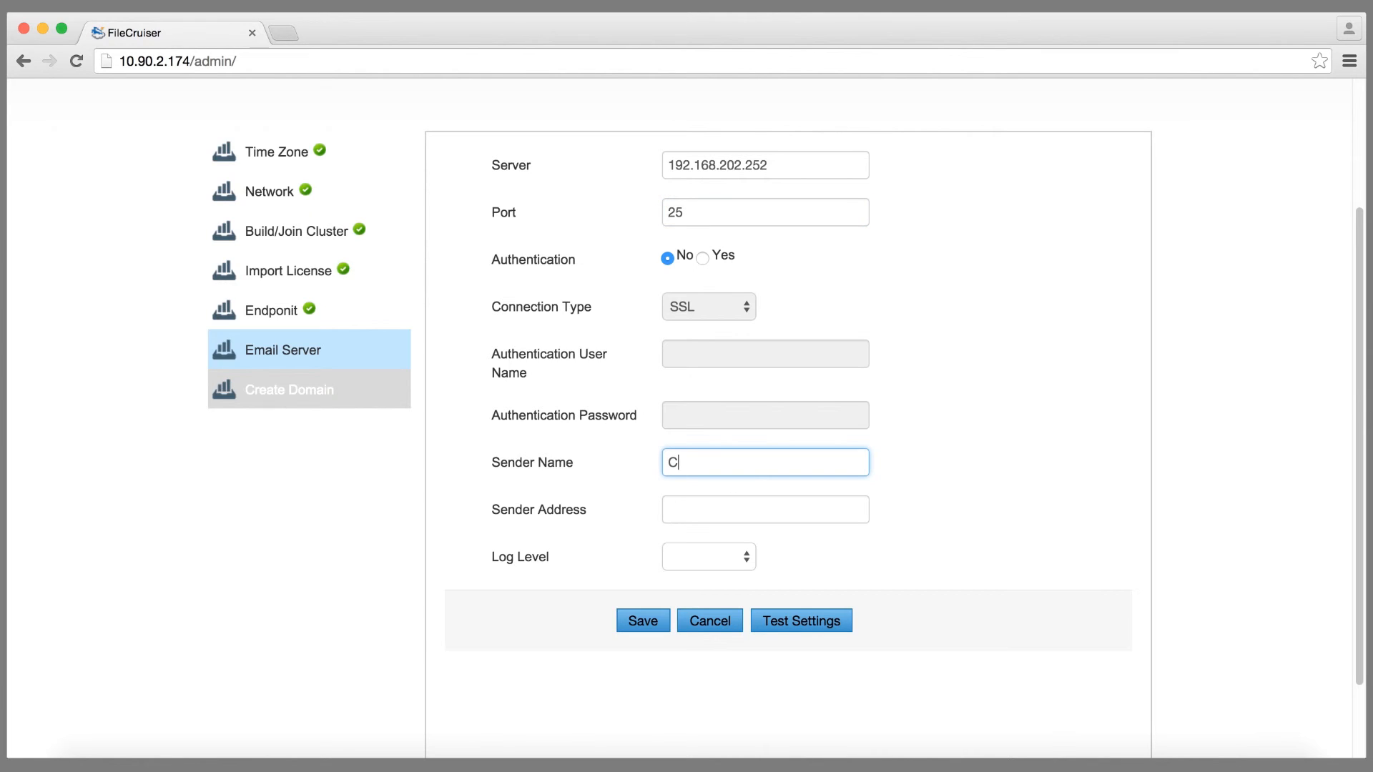
click(781, 517)
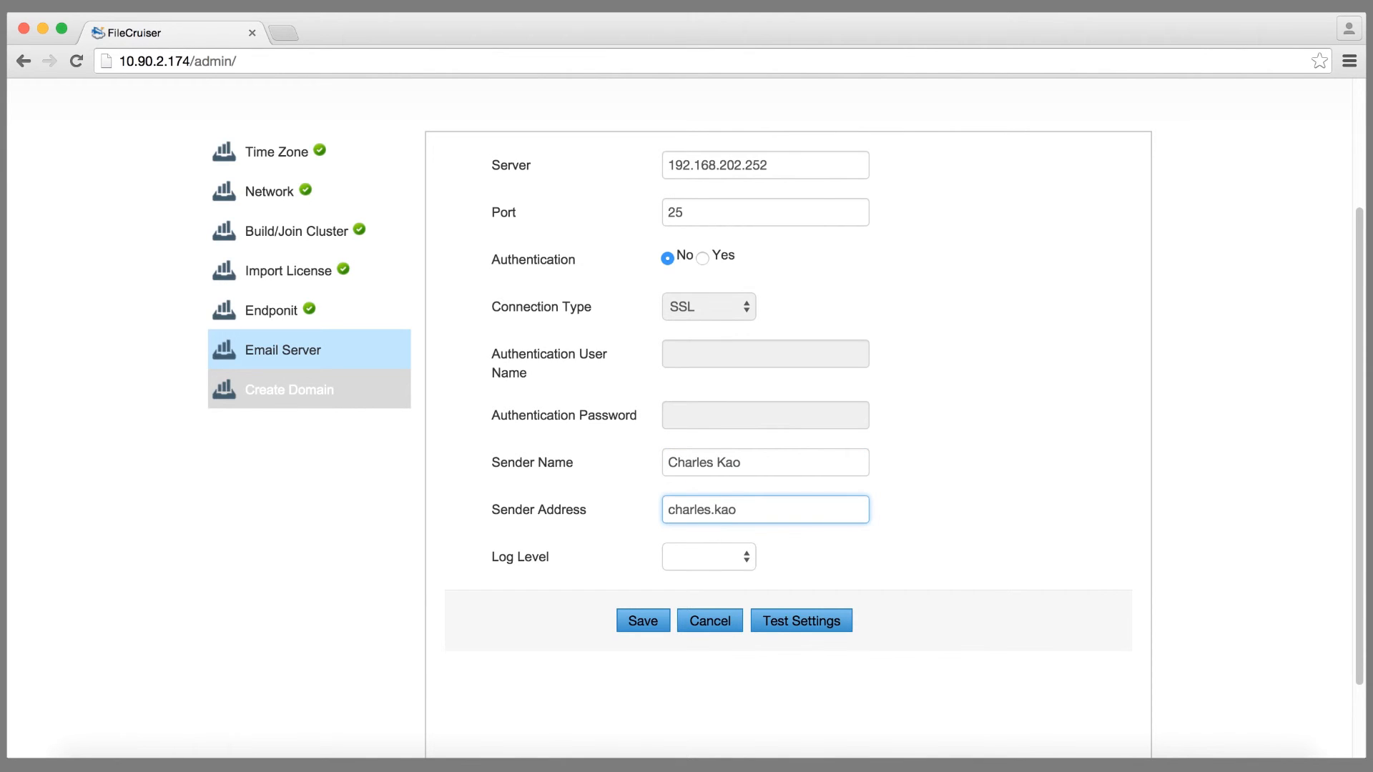
Step: Set the log level to Error, send a test mail, and save the email settings
click(710, 560)
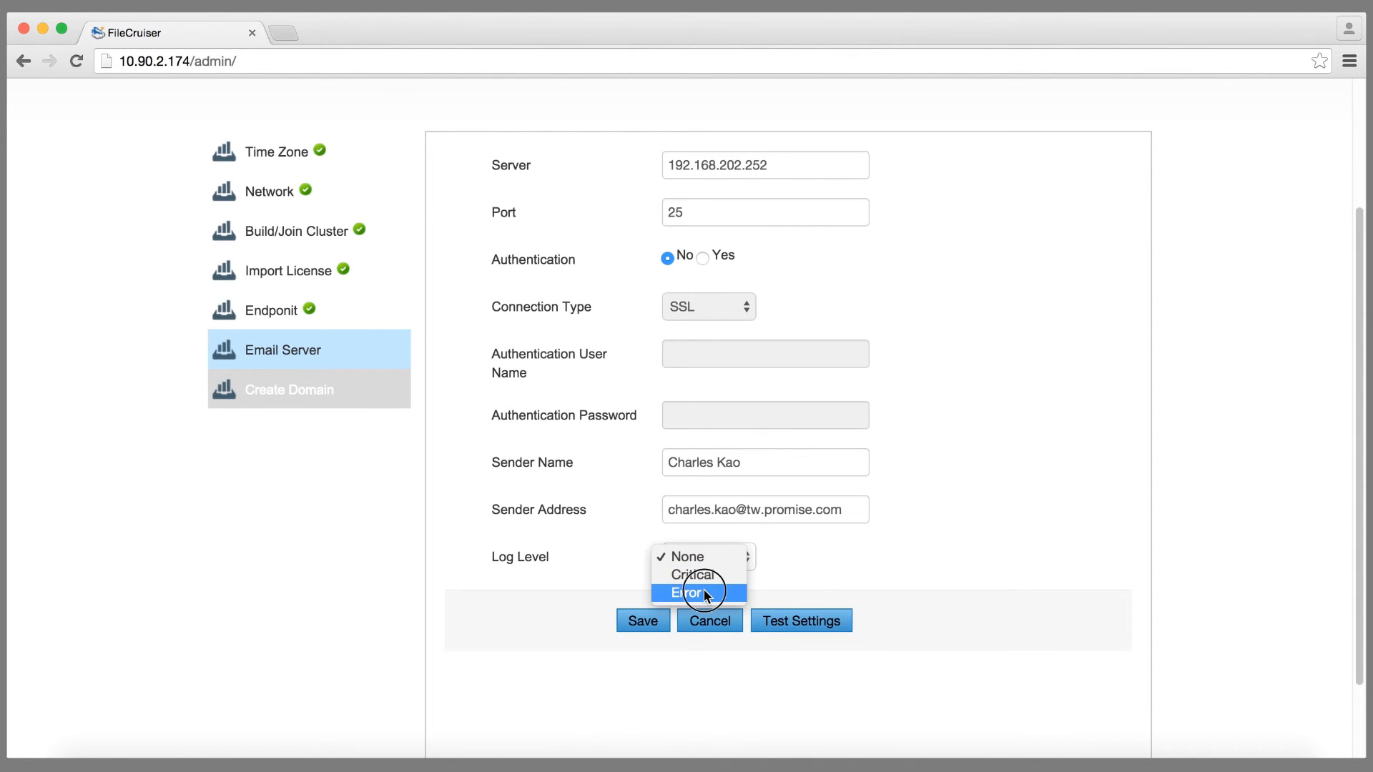
click(705, 594)
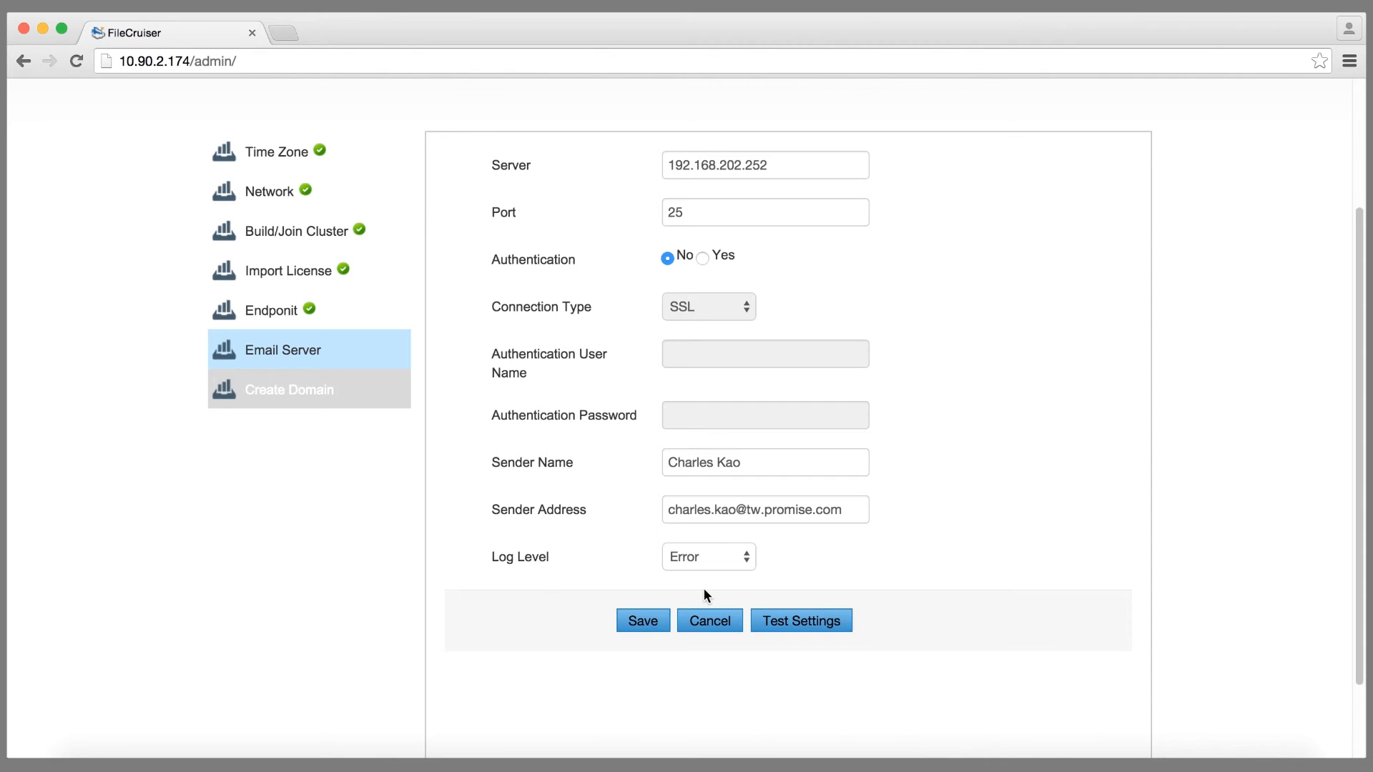
click(841, 621)
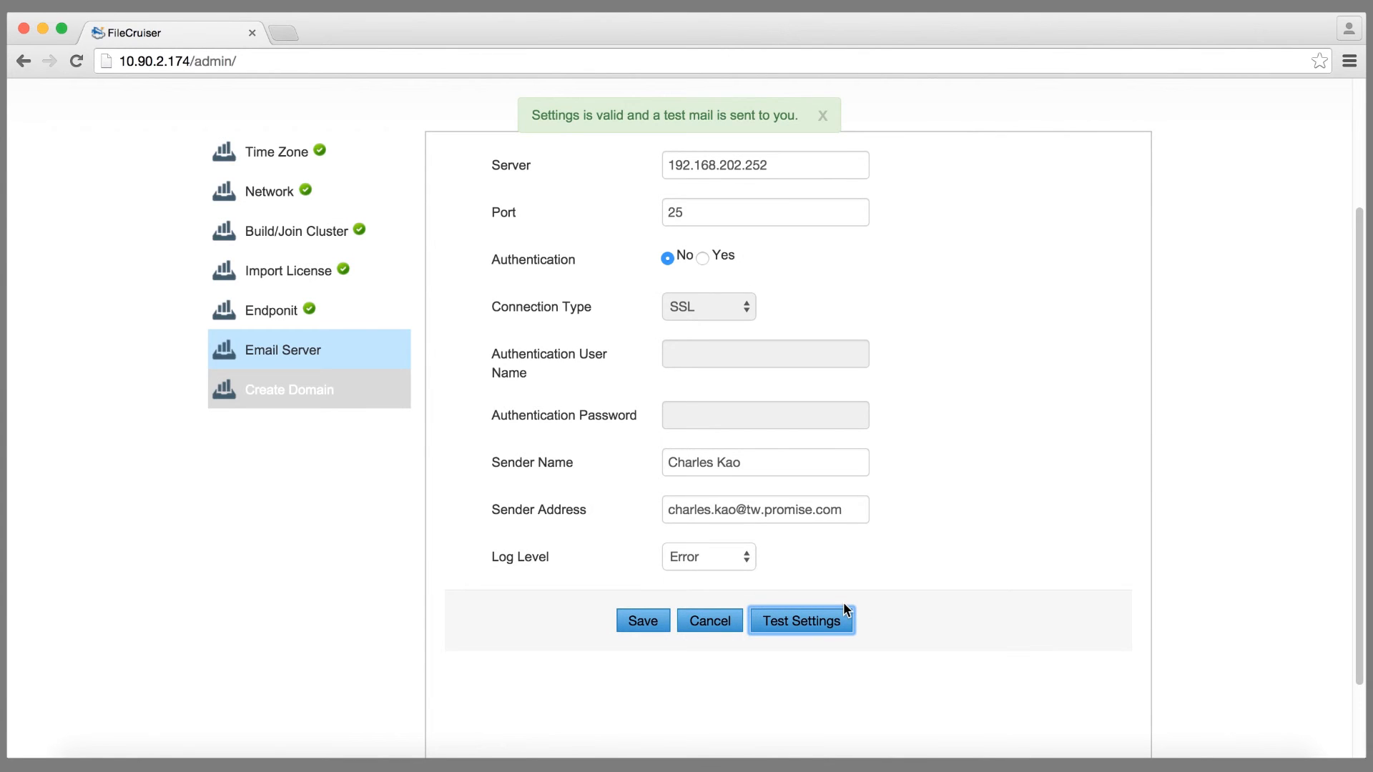
click(641, 623)
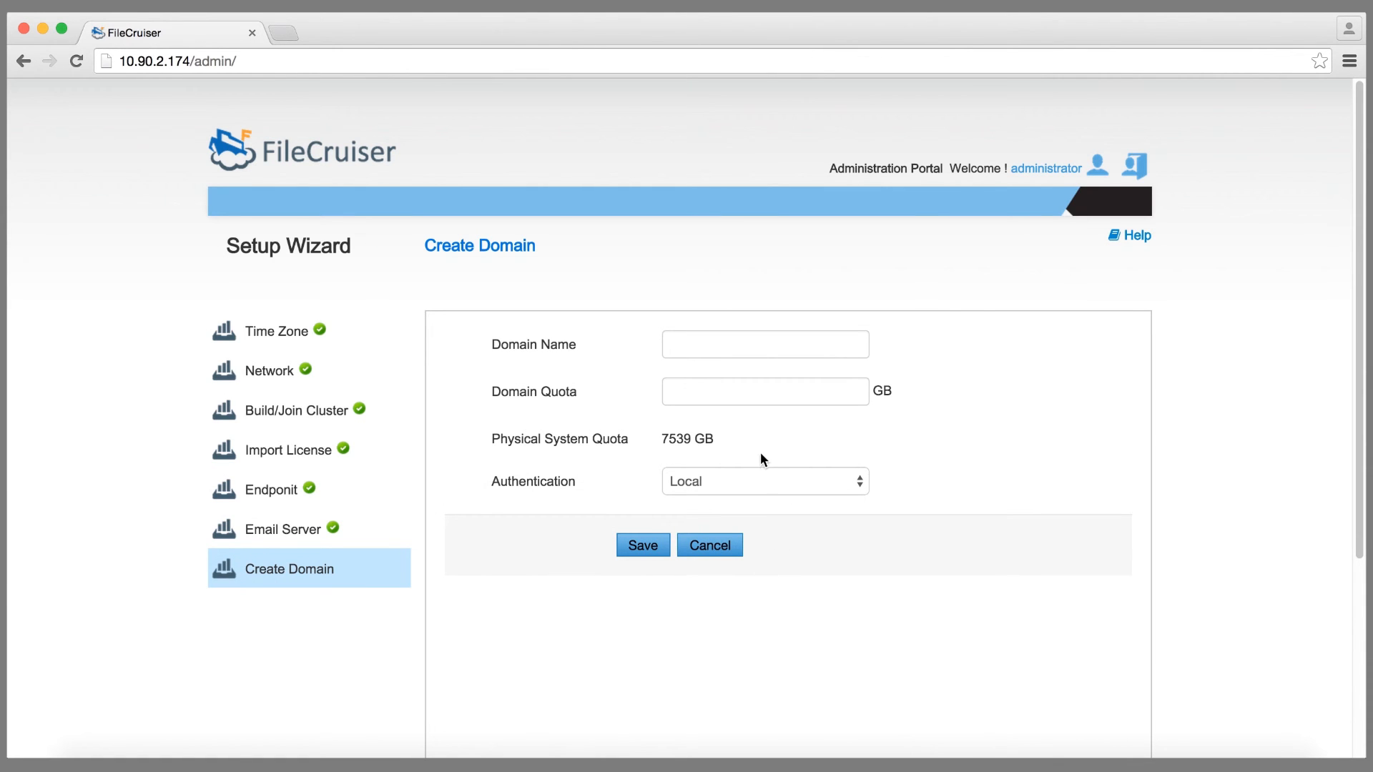
Step: Save a new domain named 'promise' with a 7000 GB quota and Local authentication
click(739, 347)
text(promise)
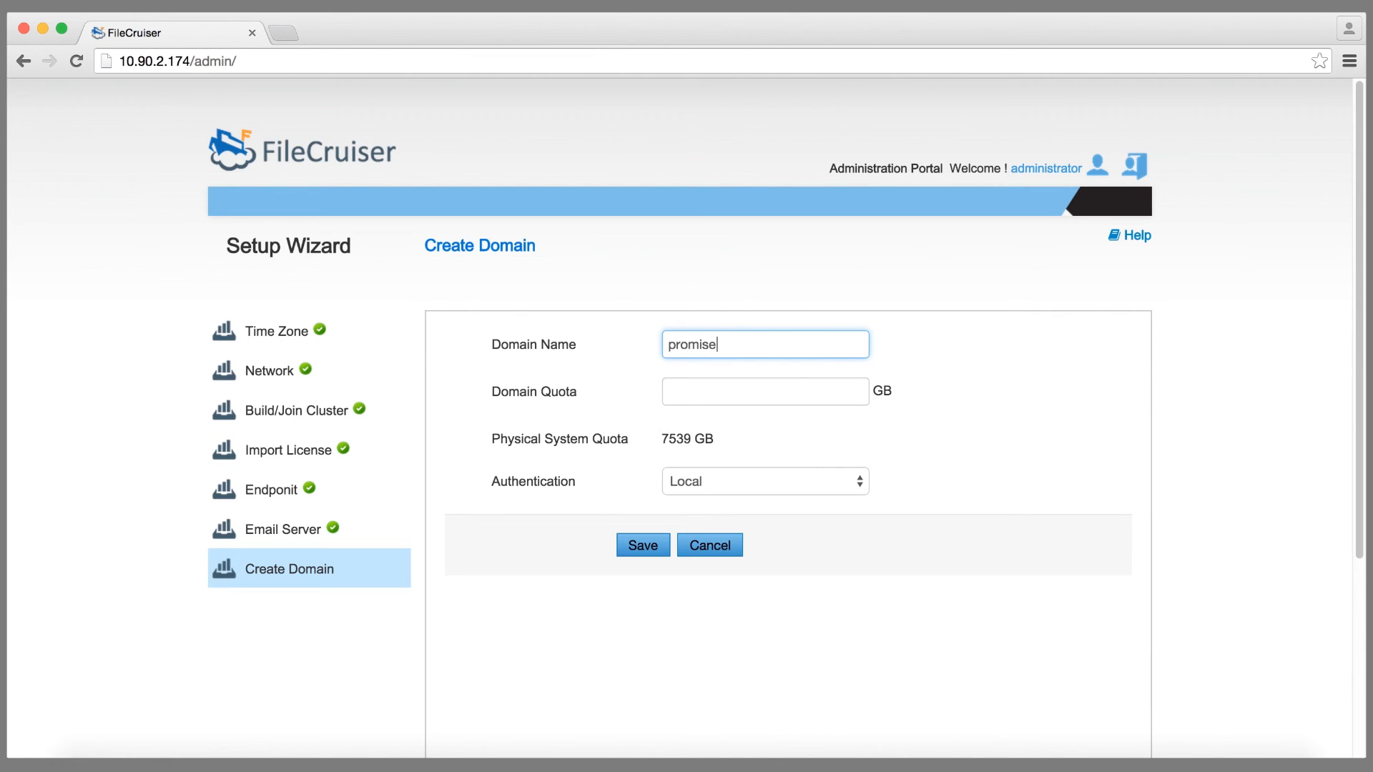
click(807, 394)
text(7000)
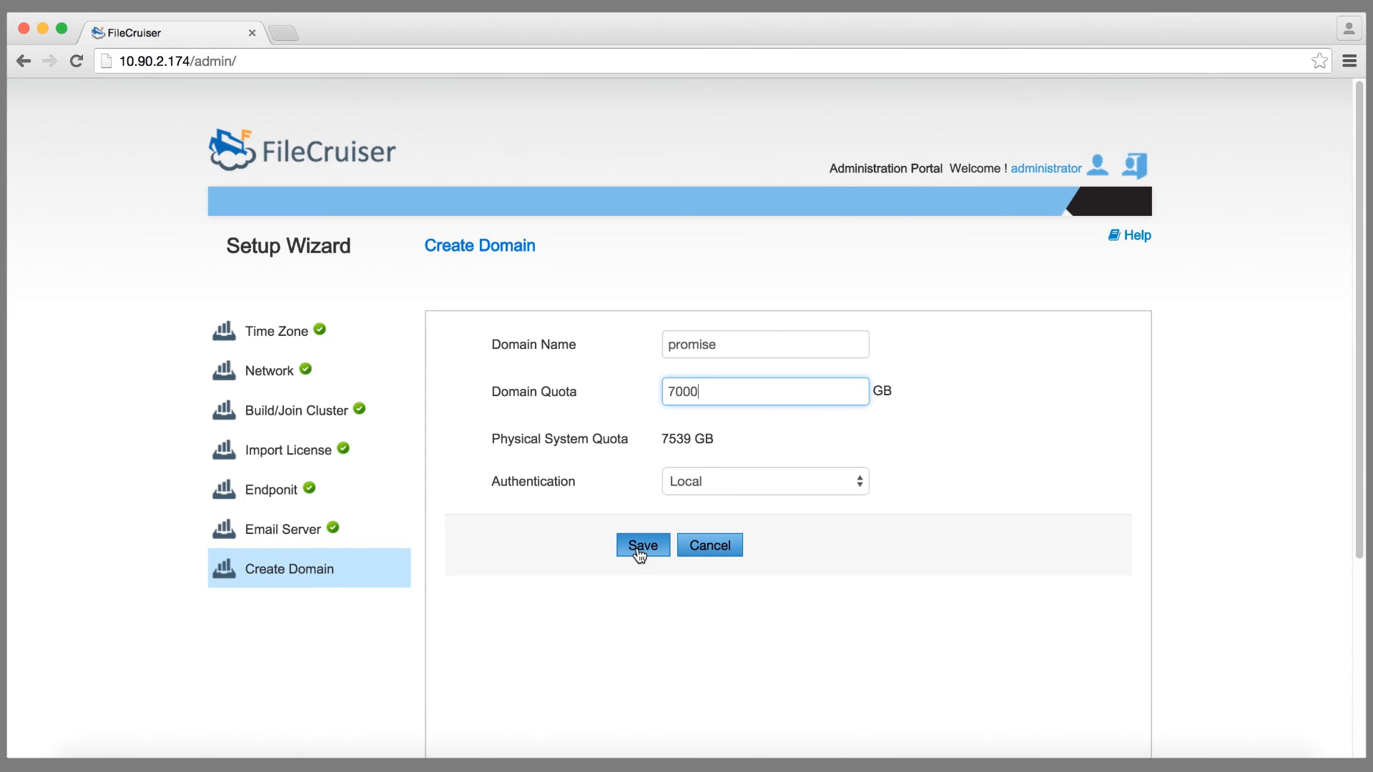
click(640, 554)
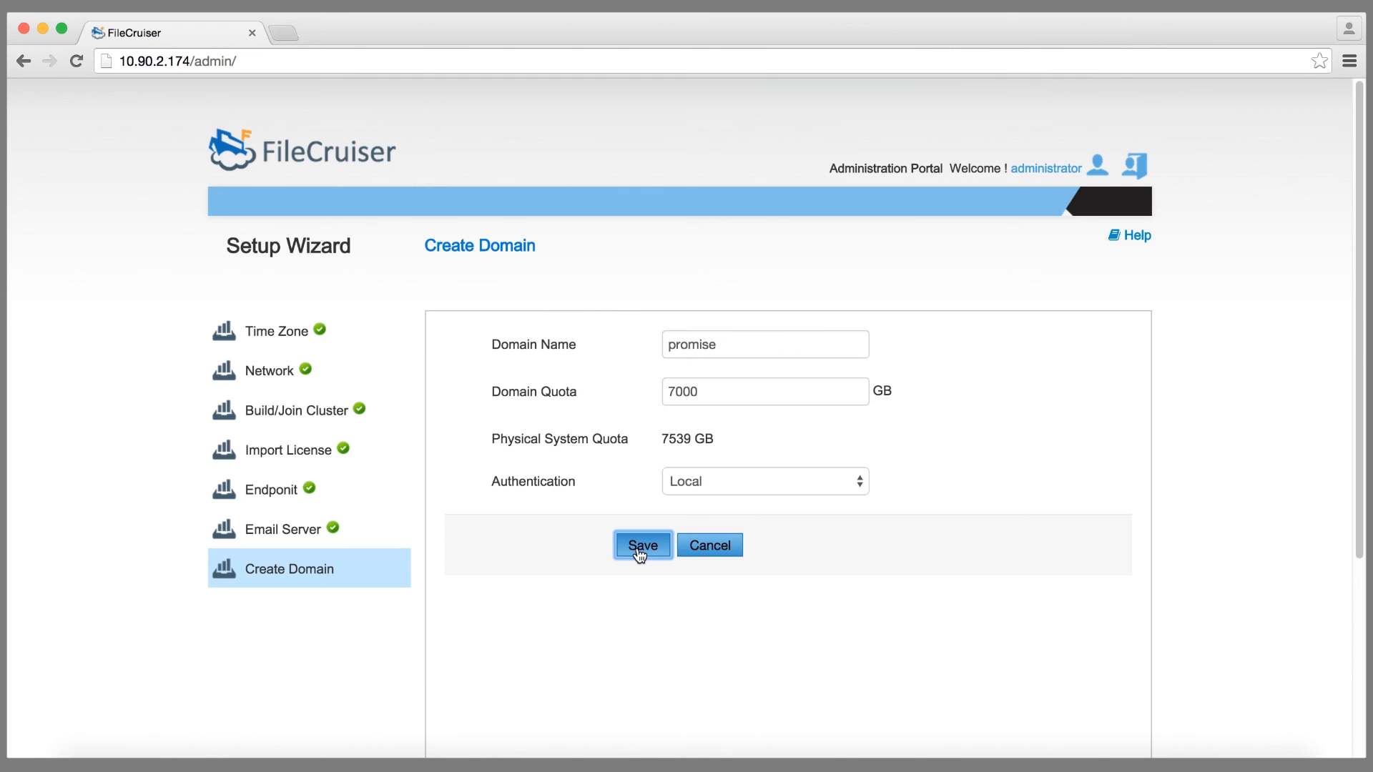